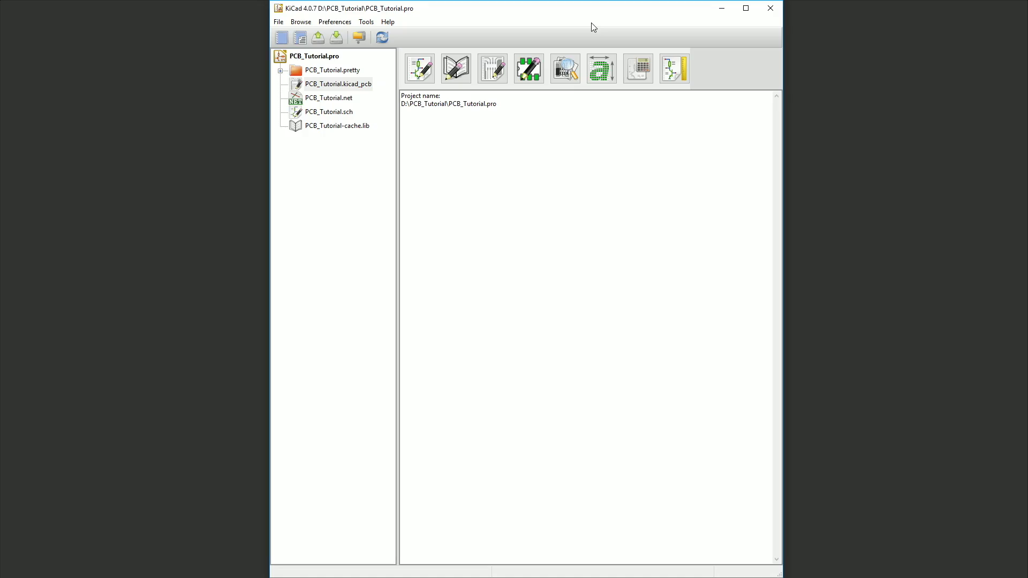
# Step: Open the PCB_Tutorial.kicad_pcb board in Pcbnew and bring up its File menu
pyautogui.doubleClick(346, 86)
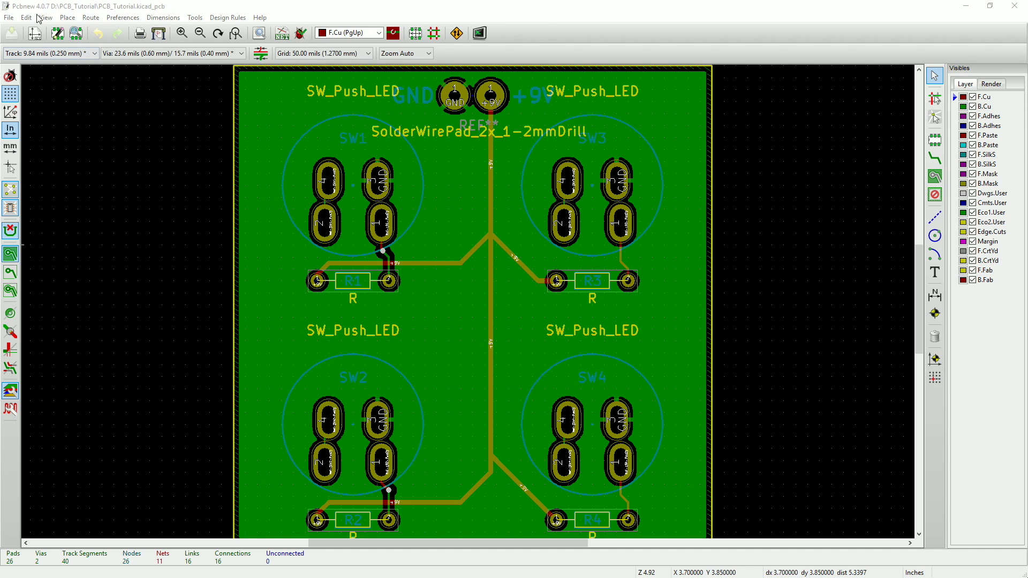
pyautogui.click(9, 18)
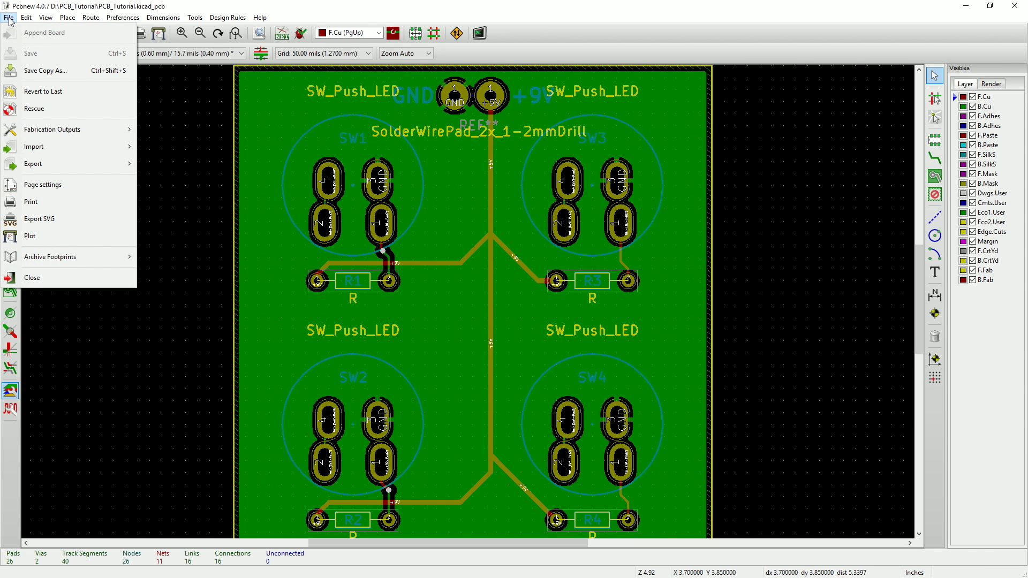
# Step: Open File > Plot to get the Gerber-format plot settings
pyautogui.click(60, 242)
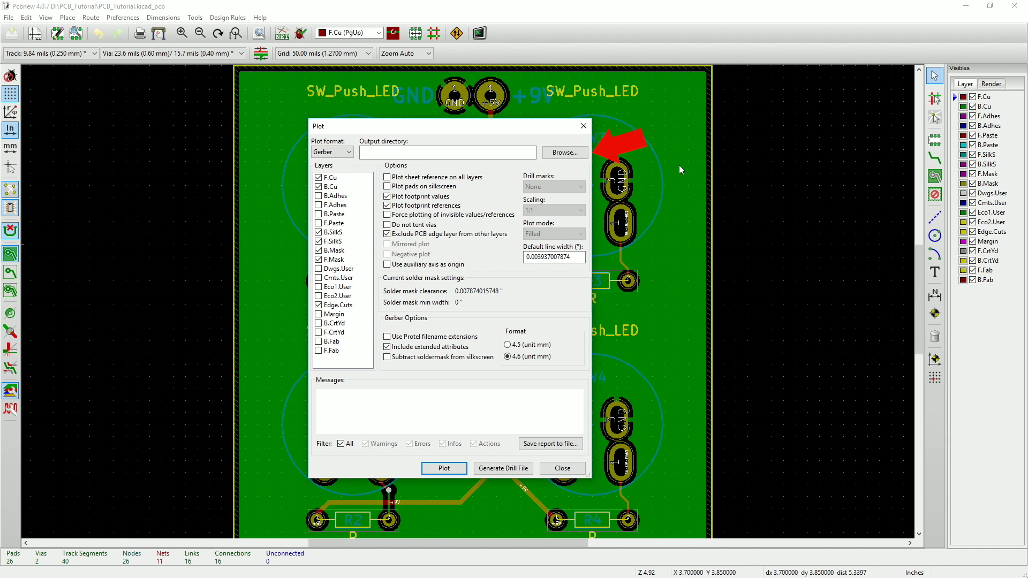
# Step: Create a new Gerbers folder inside PCB_Tutorial and pick it as the plot output directory
pyautogui.click(571, 155)
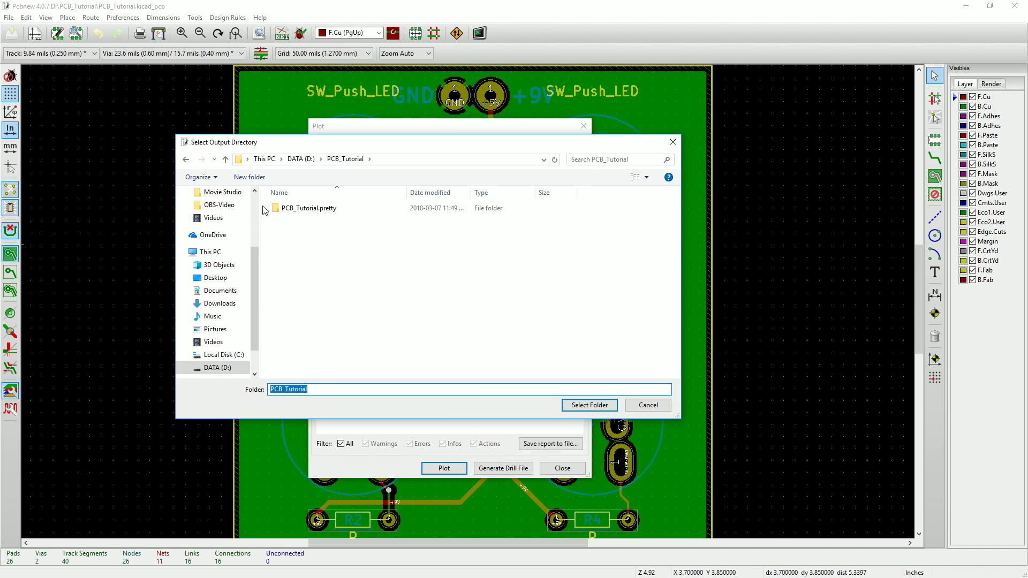
pyautogui.click(251, 178)
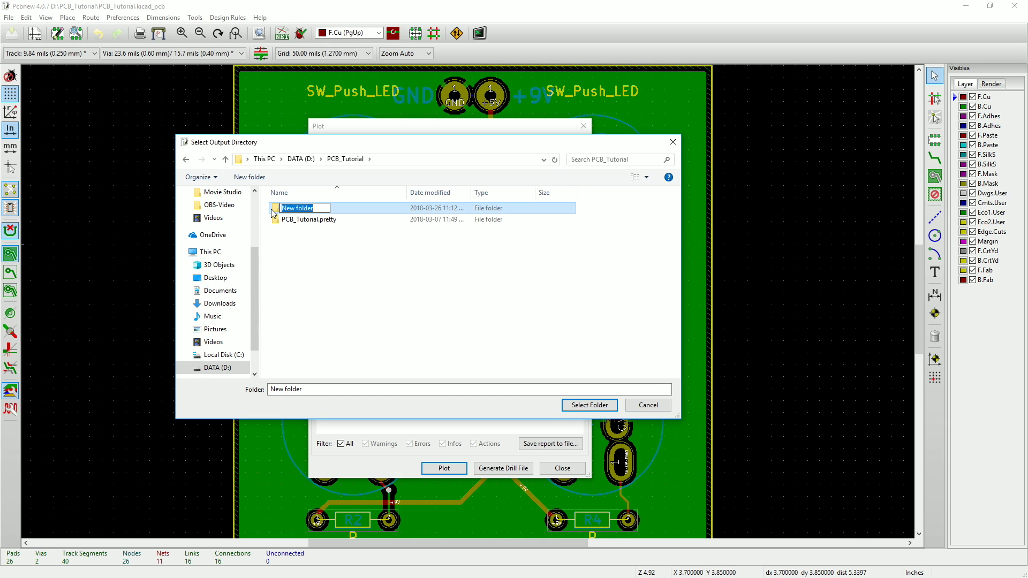
pyautogui.write('Gerbers')
pyautogui.press('Return')
pyautogui.click(321, 283)
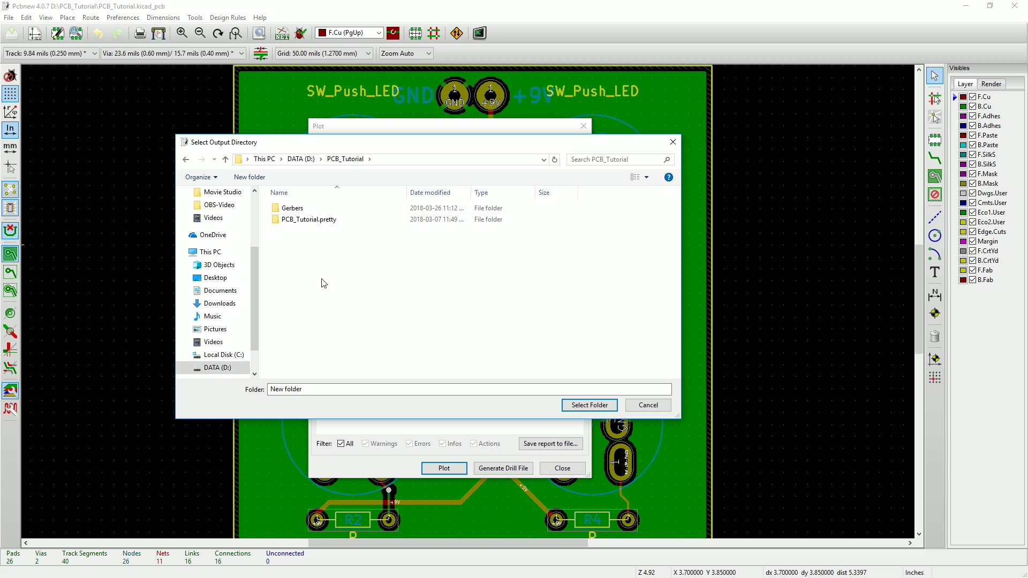
pyautogui.click(279, 210)
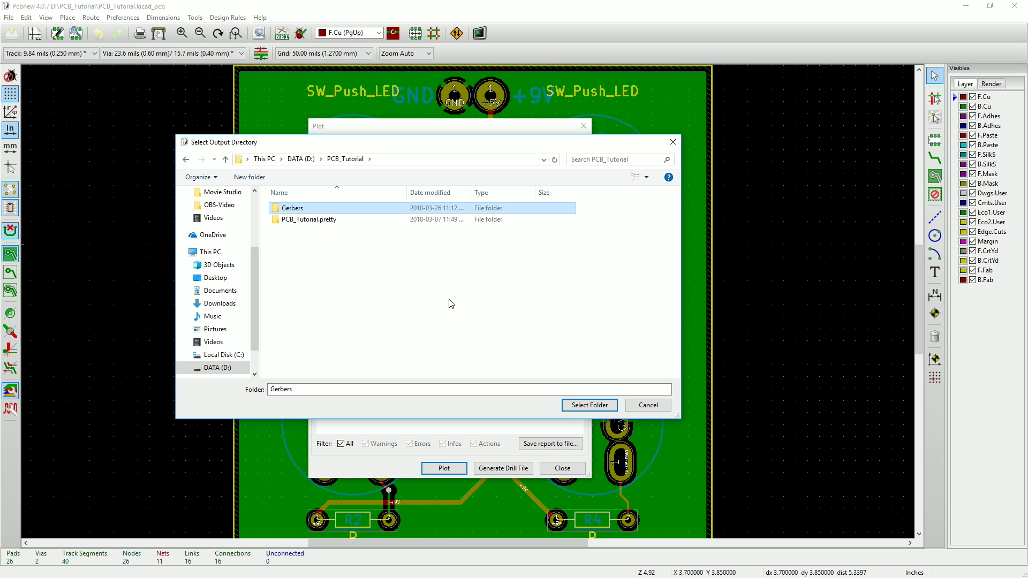
# Step: Keep Gerbers as a relative output path and plot the copper, silkscreen, mask and Edge.Cuts Gerbers
pyautogui.click(593, 405)
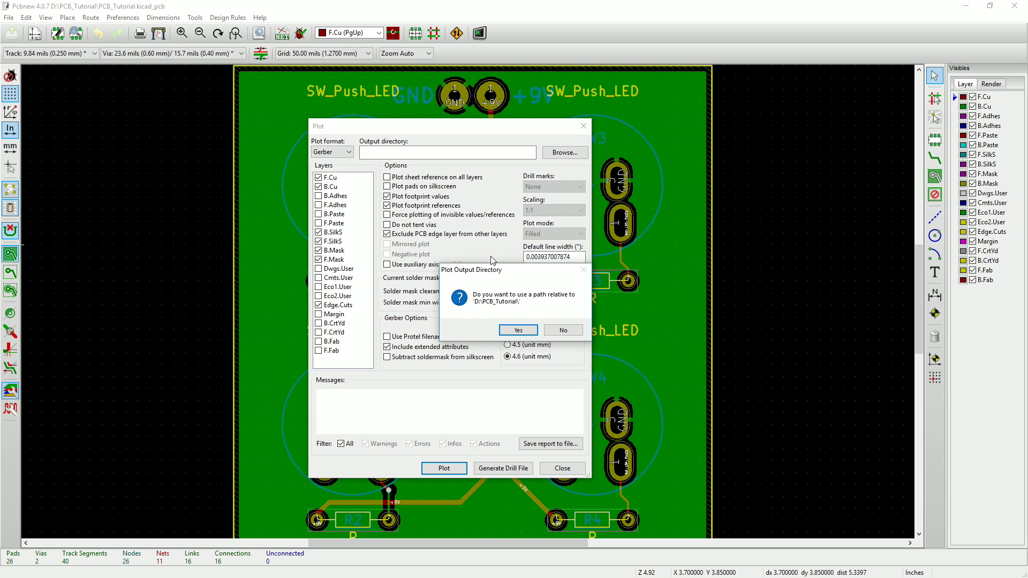
pyautogui.click(518, 330)
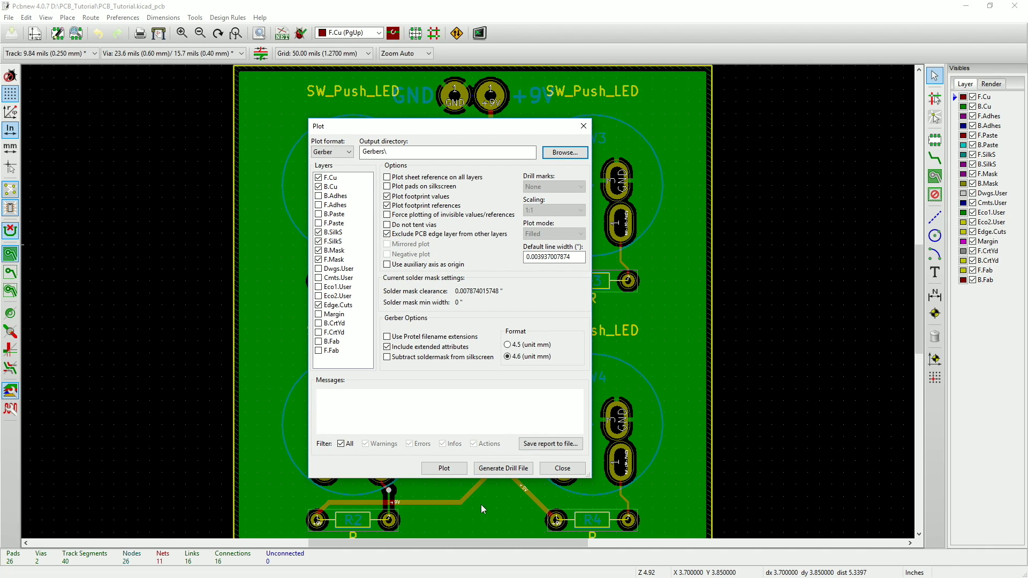
pyautogui.click(440, 469)
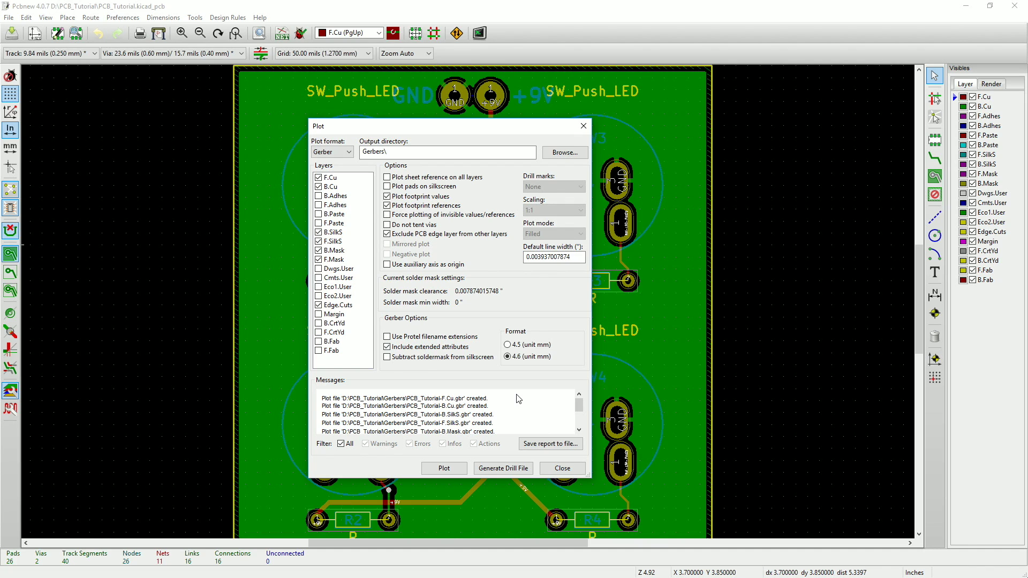
# Step: Write the PCB_Tutorial.drl drill file into the Gerbers folder, then close the drill settings
pyautogui.click(502, 468)
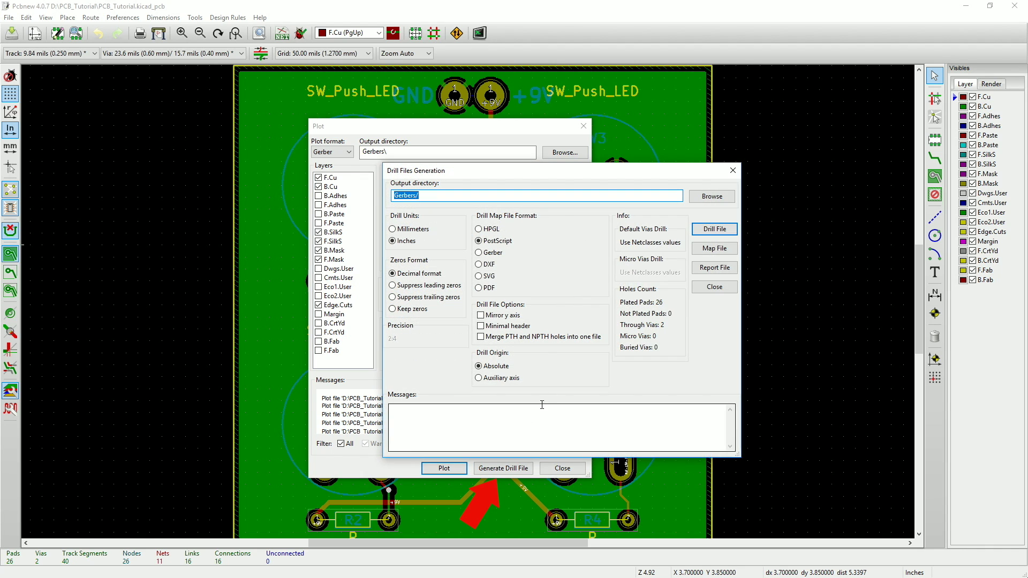
pyautogui.moveTo(530, 170); pyautogui.dragTo(446, 156)
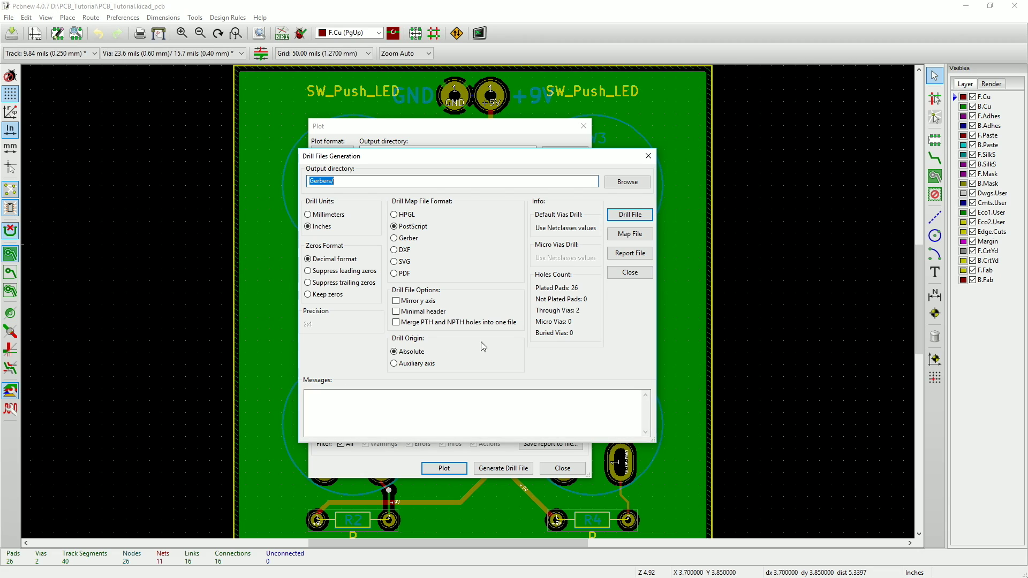
pyautogui.click(640, 215)
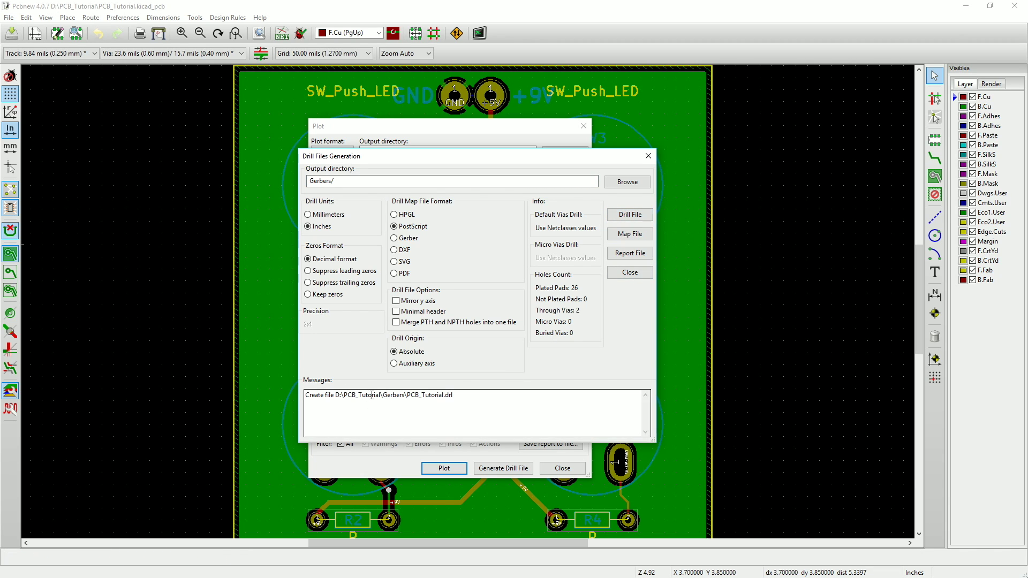
pyautogui.click(643, 271)
# Step: Close the Plot dialog, save and exit Pcbnew, then launch GerbView from KiCad
pyautogui.click(562, 469)
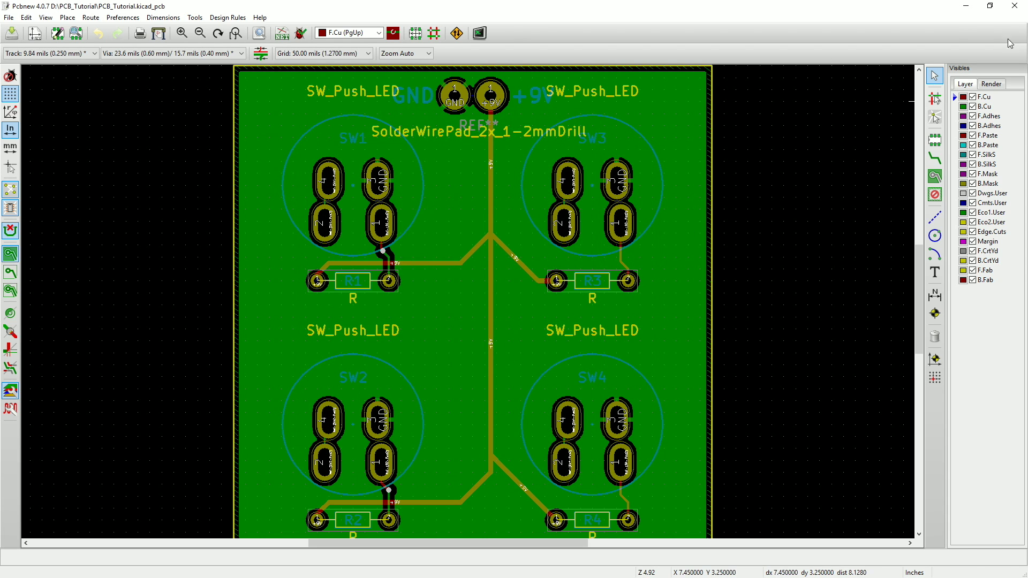
pyautogui.click(1022, 7)
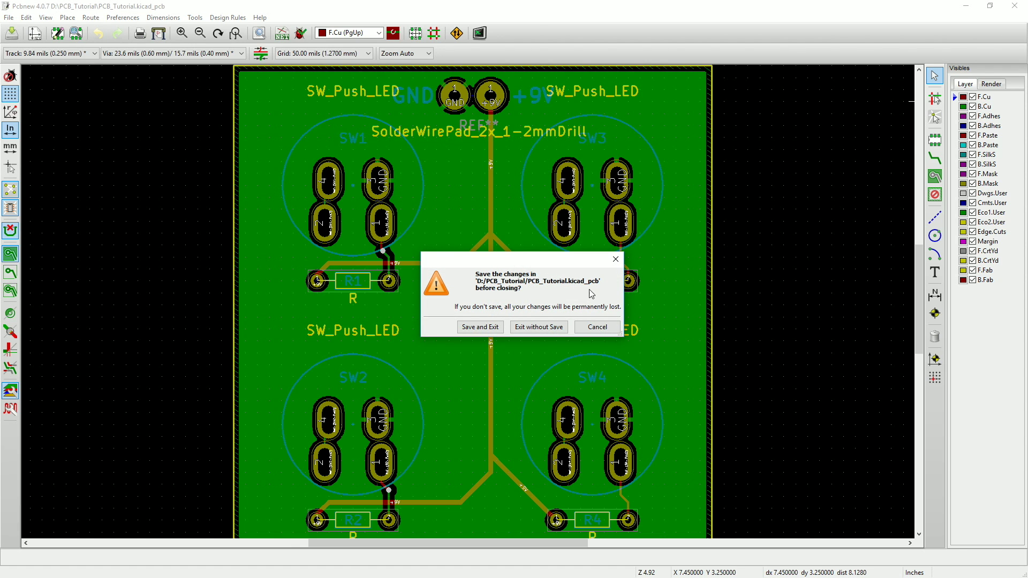
pyautogui.click(479, 327)
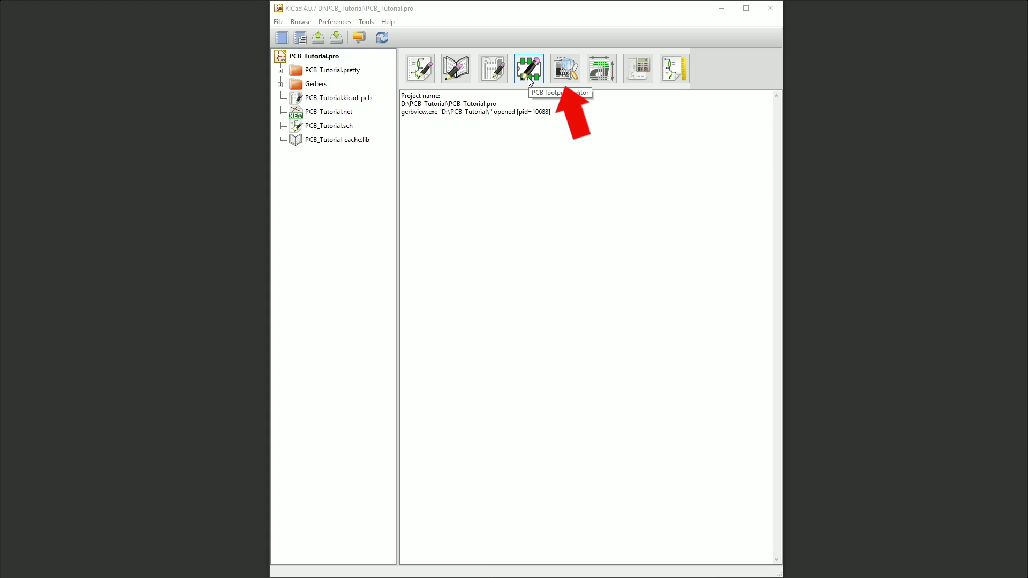
pyautogui.click(568, 78)
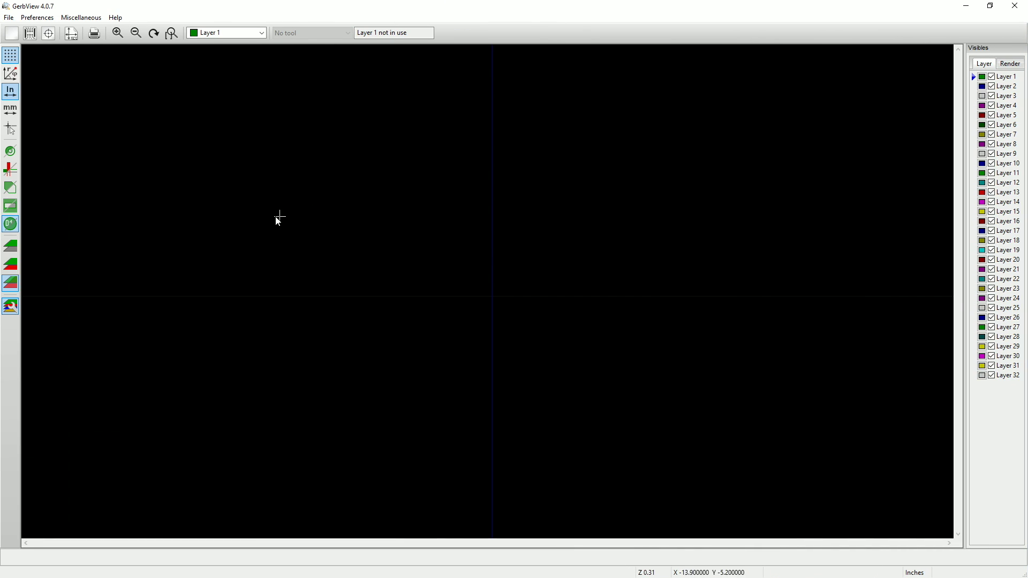
# Step: Load all seven PCB_Tutorial .gbr files from the Gerbers folder into GerbView
pyautogui.click(9, 20)
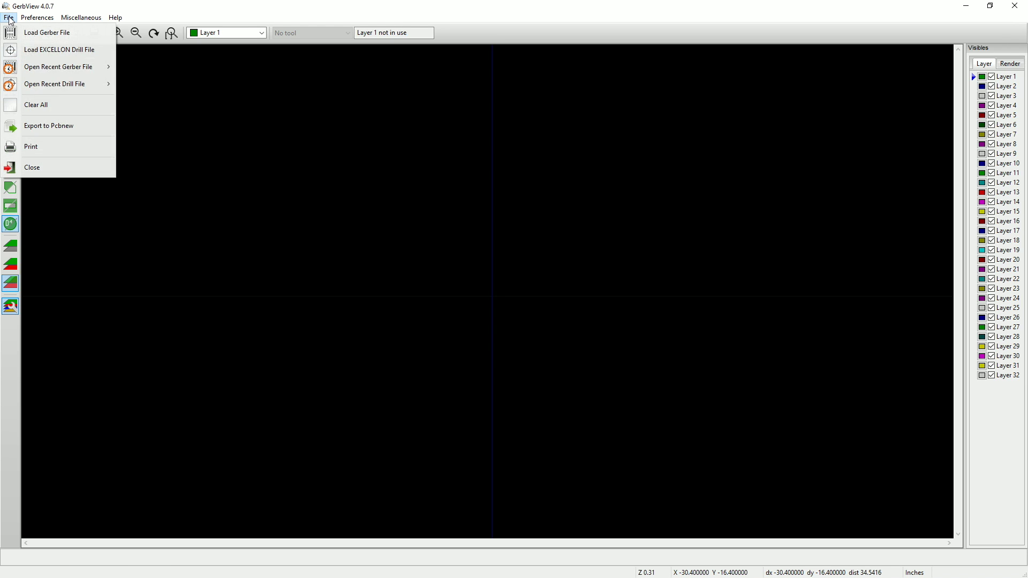
pyautogui.click(33, 34)
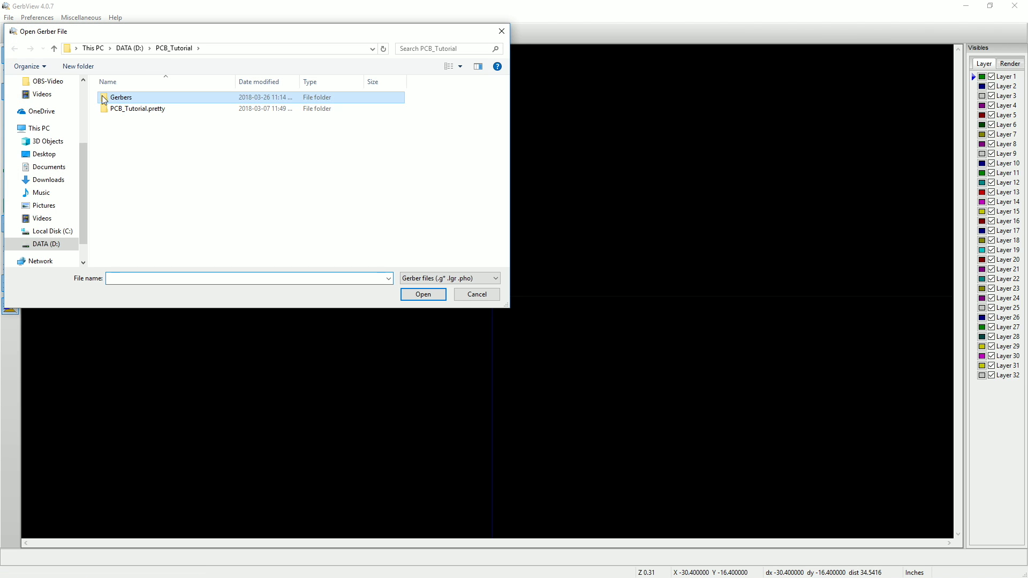
pyautogui.doubleClick(119, 99)
pyautogui.click(140, 101)
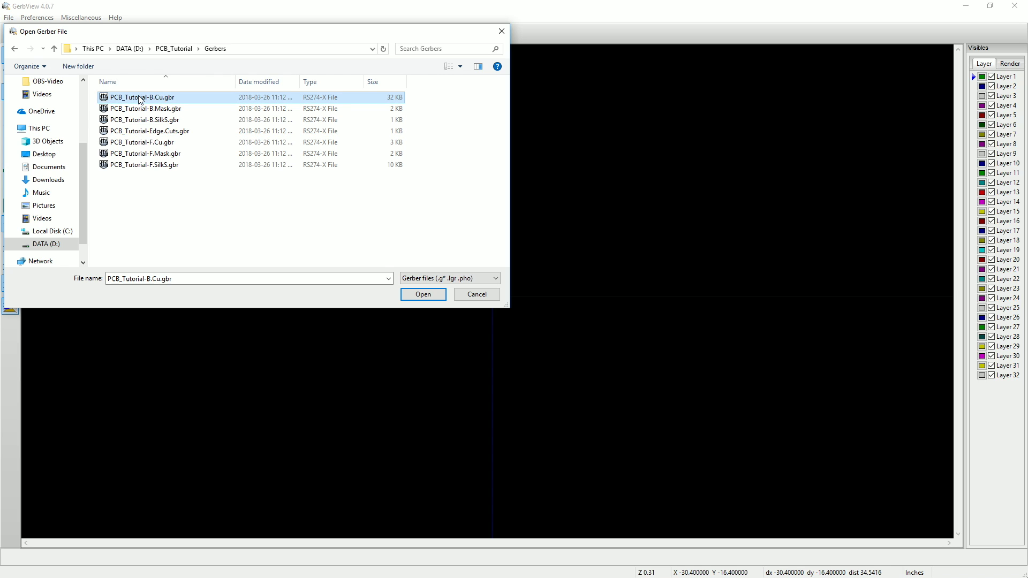
pyautogui.keyDown('shift'); pyautogui.click(142, 165); pyautogui.keyUp('shift')
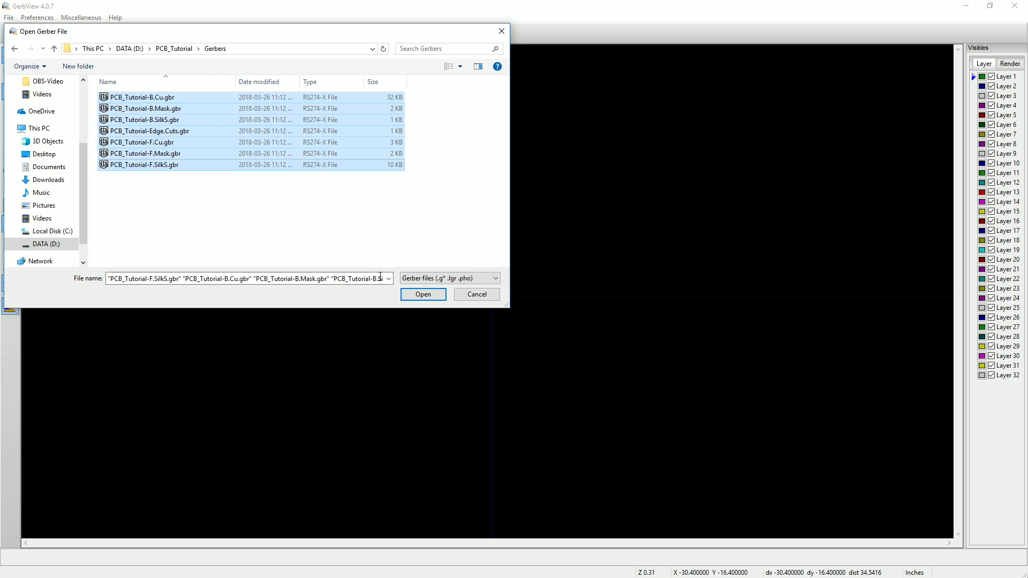
pyautogui.click(424, 295)
pyautogui.scroll(-2, 477, 348)
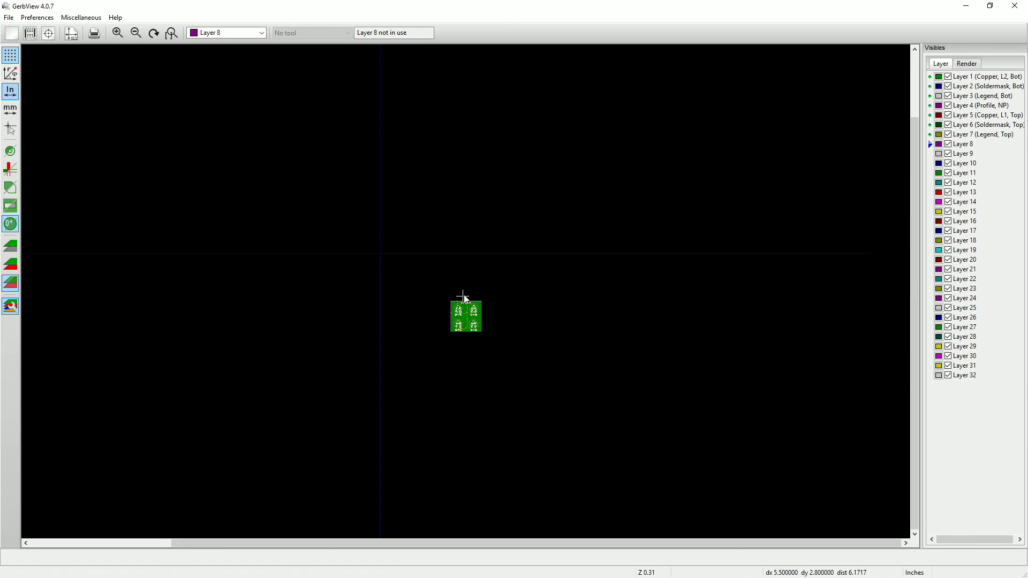
pyautogui.scroll(6, 465, 298)
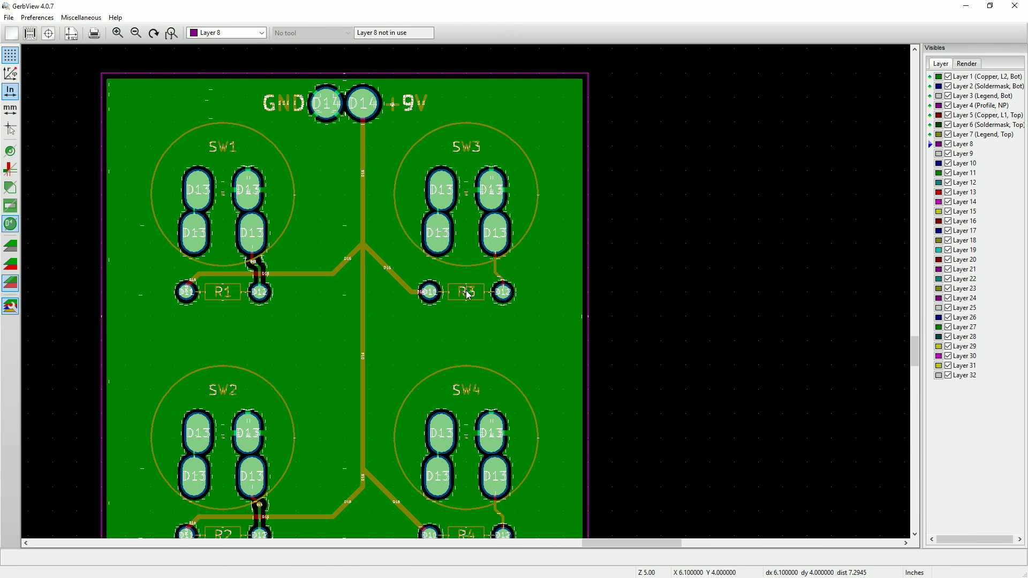
pyautogui.scroll(-1, 467, 295)
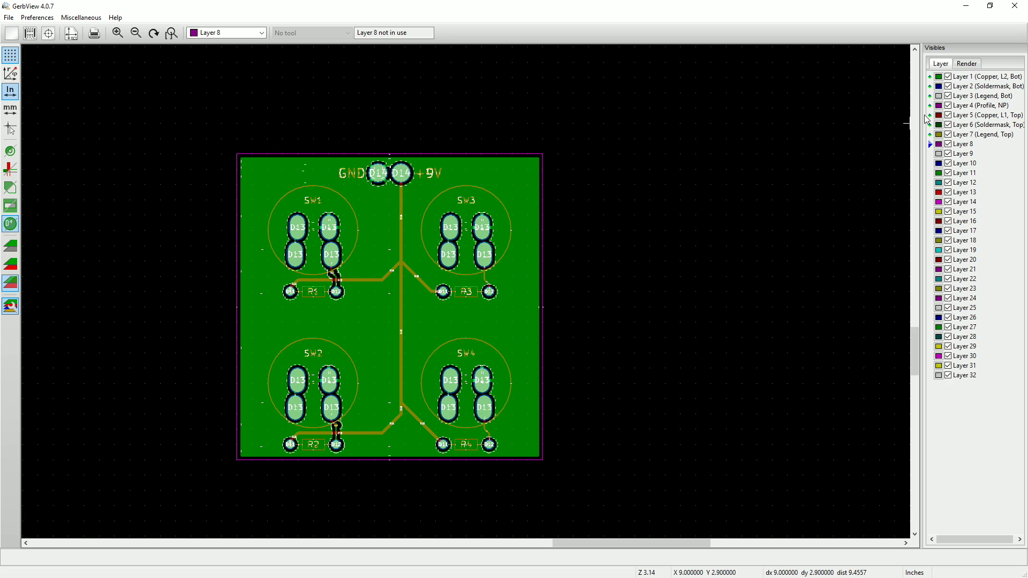
pyautogui.click(949, 78)
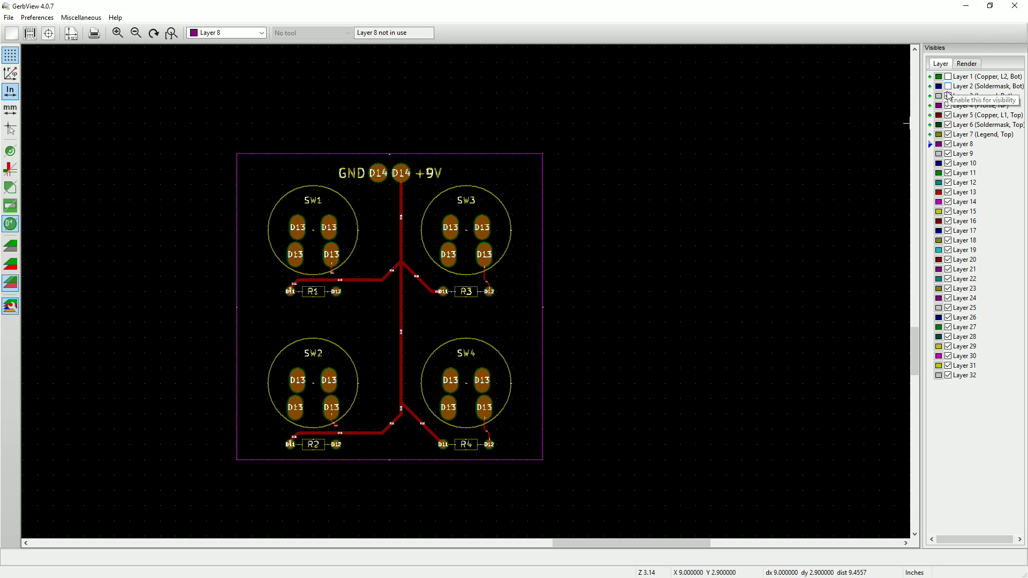
pyautogui.click(948, 96)
pyautogui.click(948, 105)
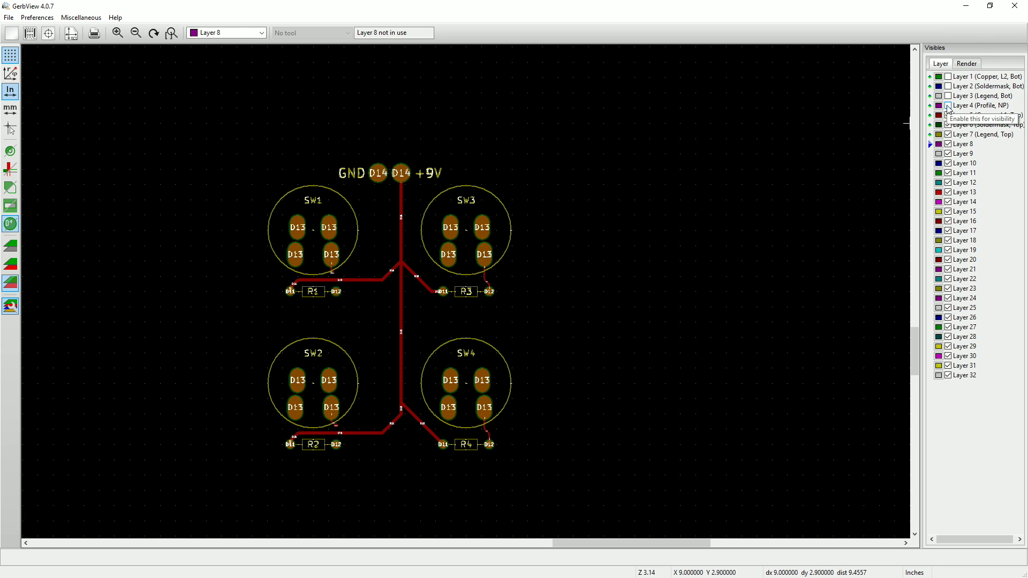
pyautogui.click(948, 115)
pyautogui.click(949, 125)
pyautogui.click(949, 134)
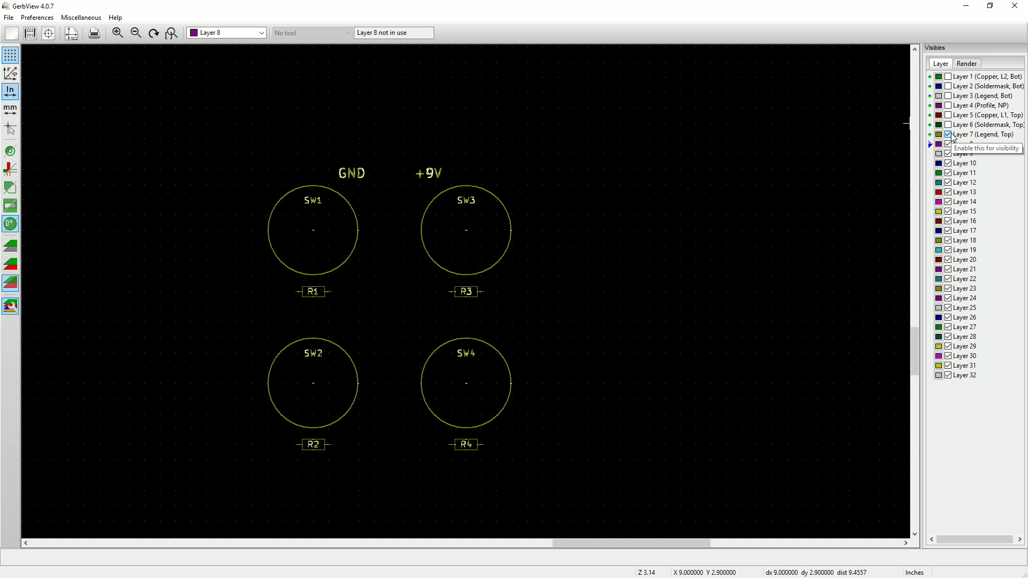
pyautogui.click(948, 125)
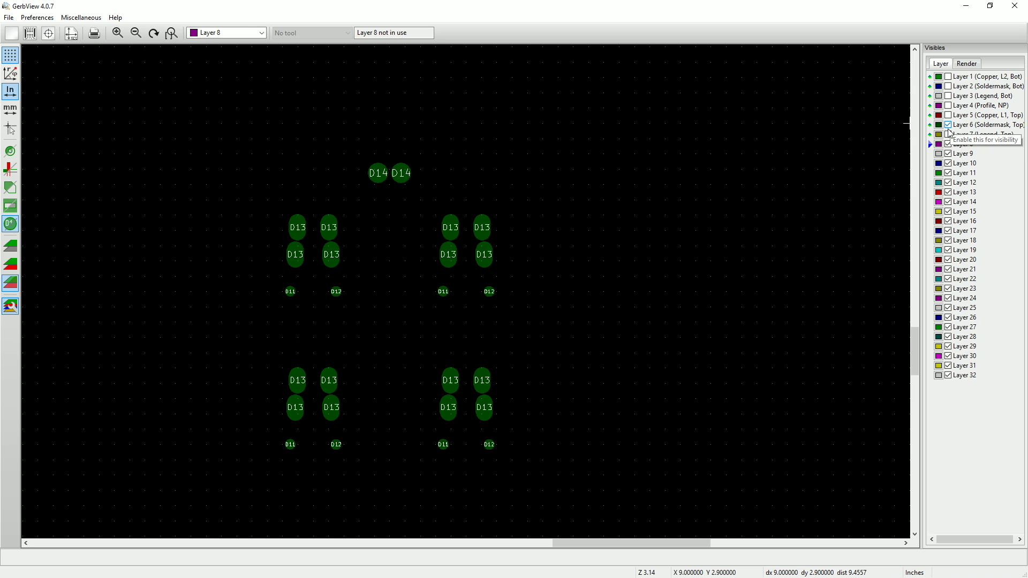
pyautogui.click(949, 135)
pyautogui.click(949, 115)
pyautogui.click(948, 105)
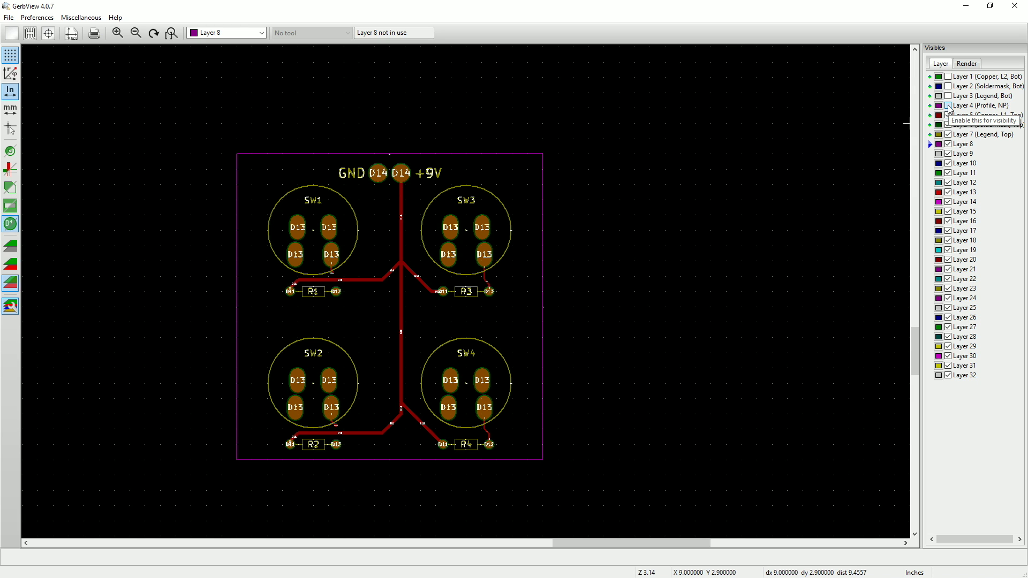
pyautogui.click(948, 78)
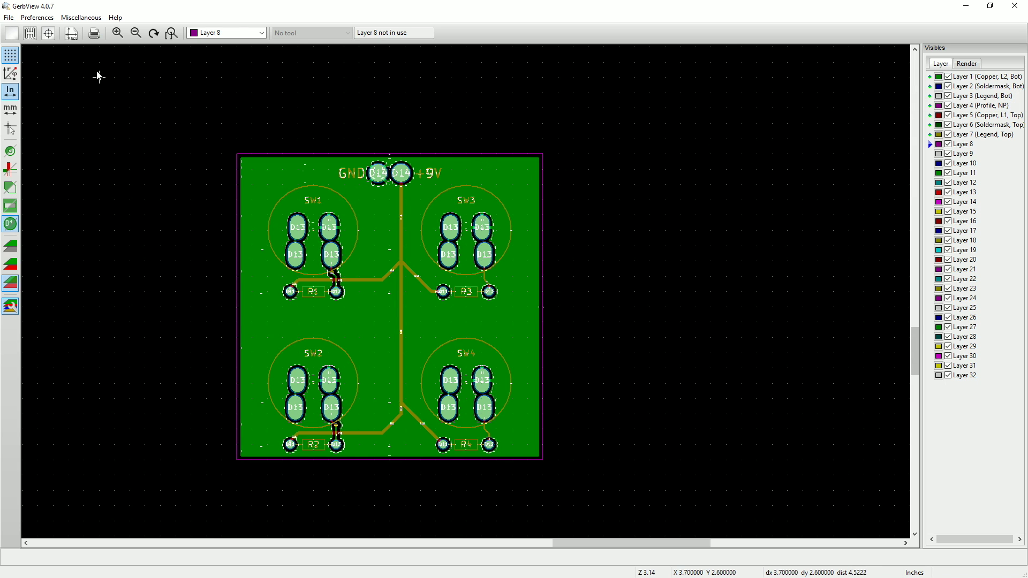
# Step: Load the PCB_Tutorial.drl Excellon drill file into GerbView
pyautogui.click(9, 18)
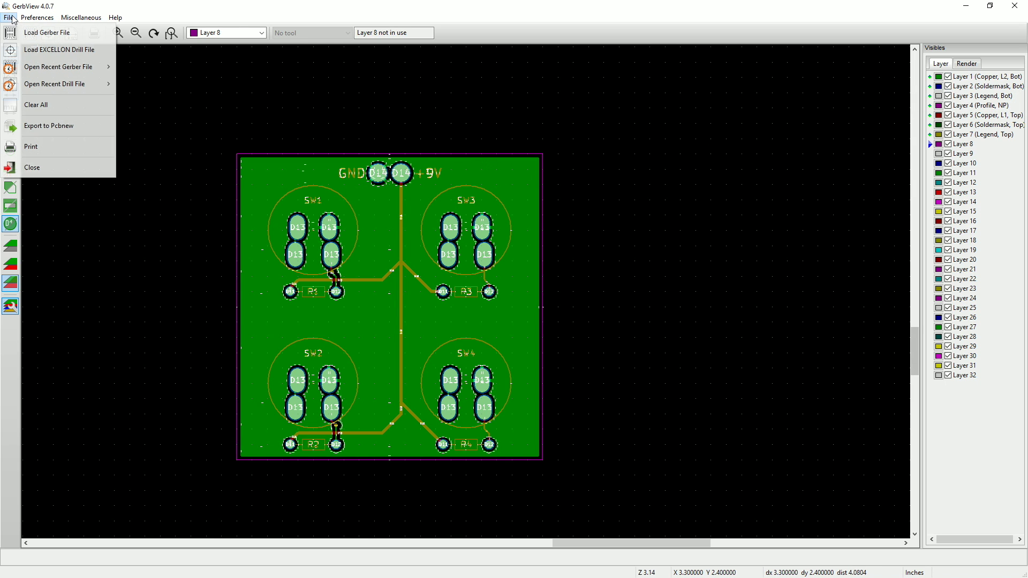
pyautogui.click(35, 53)
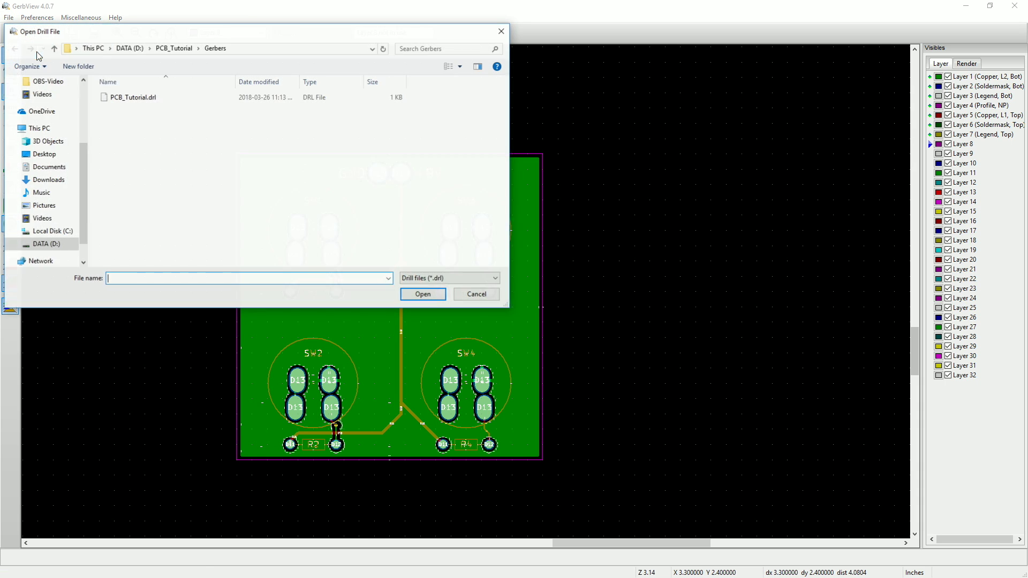
pyautogui.click(136, 98)
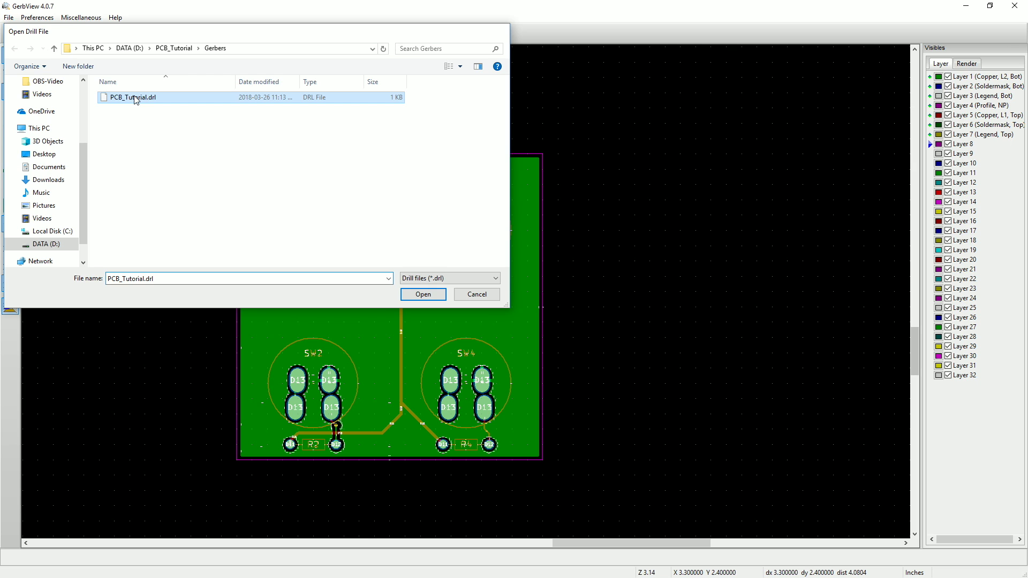
pyautogui.doubleClick(135, 98)
# Step: Hide legend, mask, copper and profile layers to check drill holes against pads, then close GerbView
pyautogui.click(948, 134)
pyautogui.click(948, 125)
pyautogui.click(949, 115)
pyautogui.click(949, 106)
pyautogui.click(948, 96)
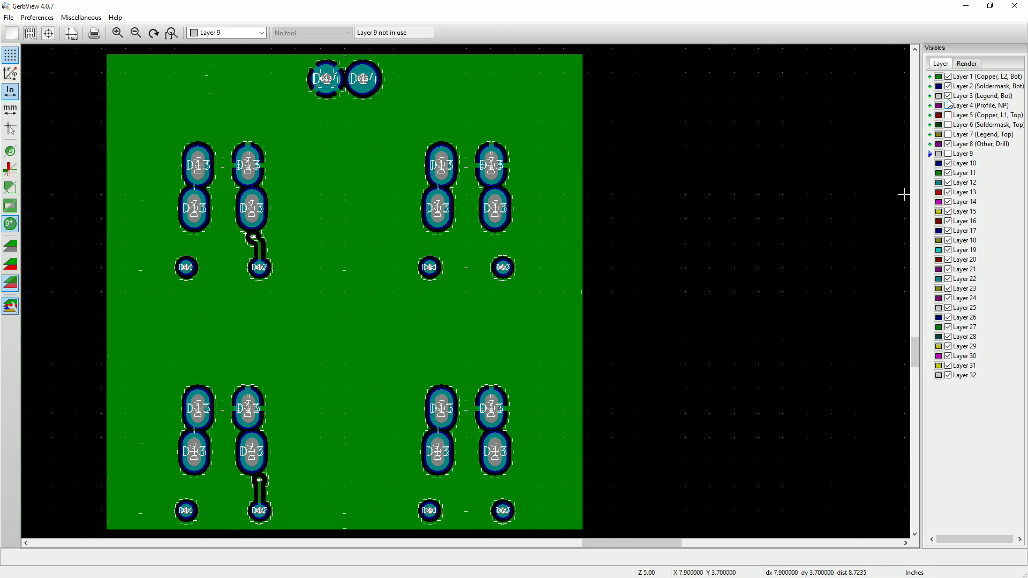
pyautogui.click(948, 98)
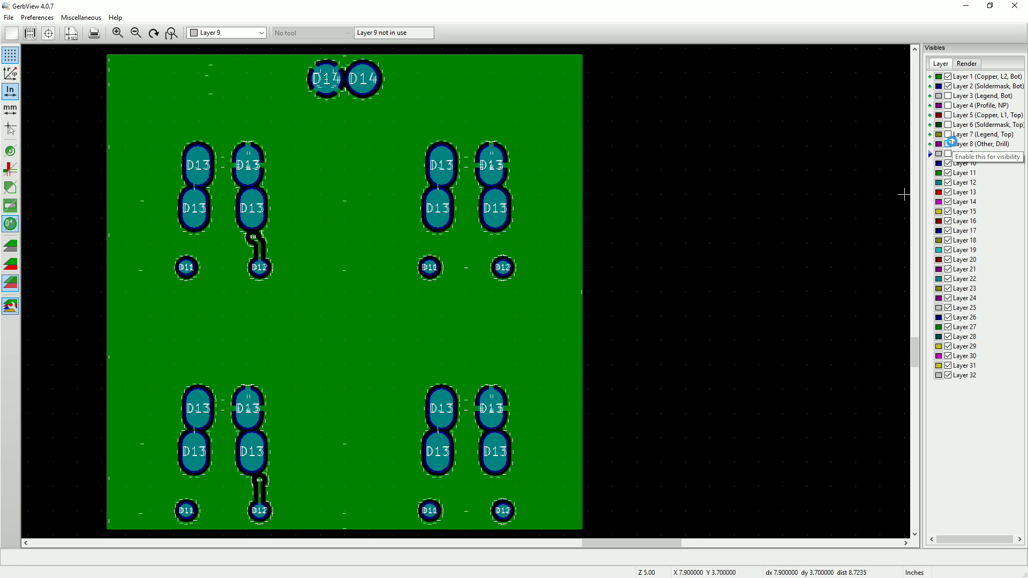
pyautogui.click(954, 145)
pyautogui.click(954, 144)
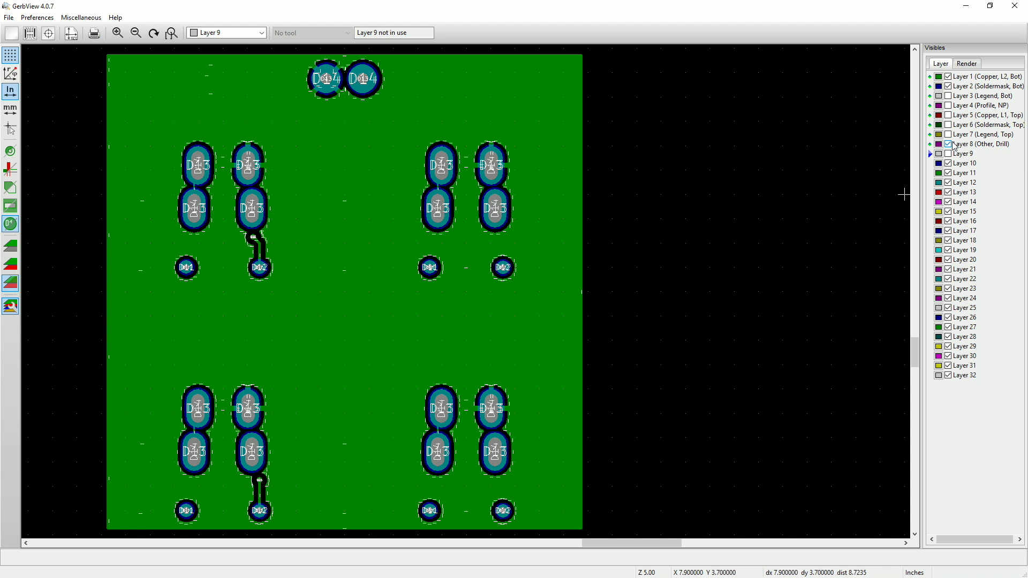
pyautogui.click(1015, 5)
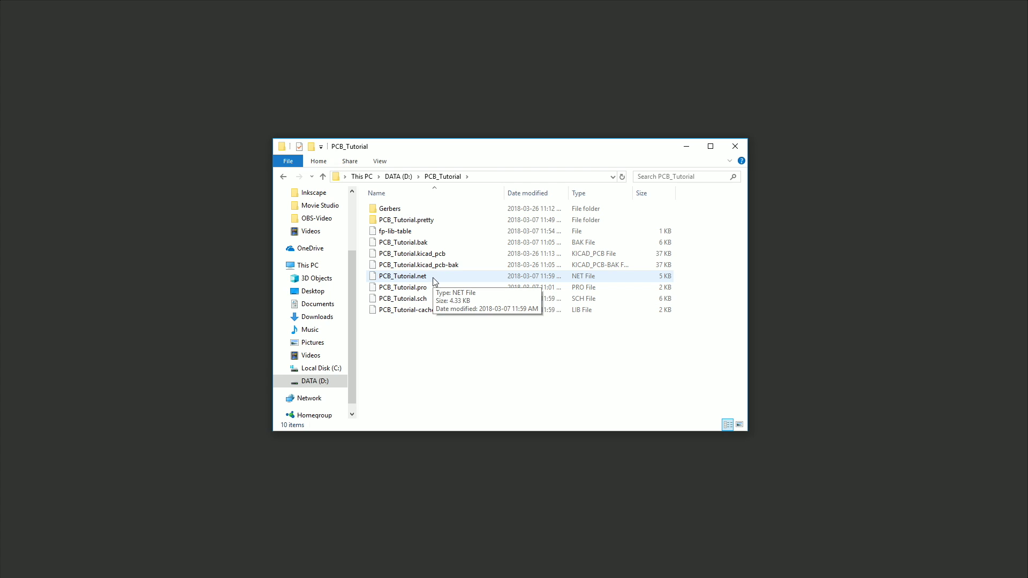
# Step: Compress all eight Gerber and drill files in the Gerbers folder into a zipped folder
pyautogui.doubleClick(376, 210)
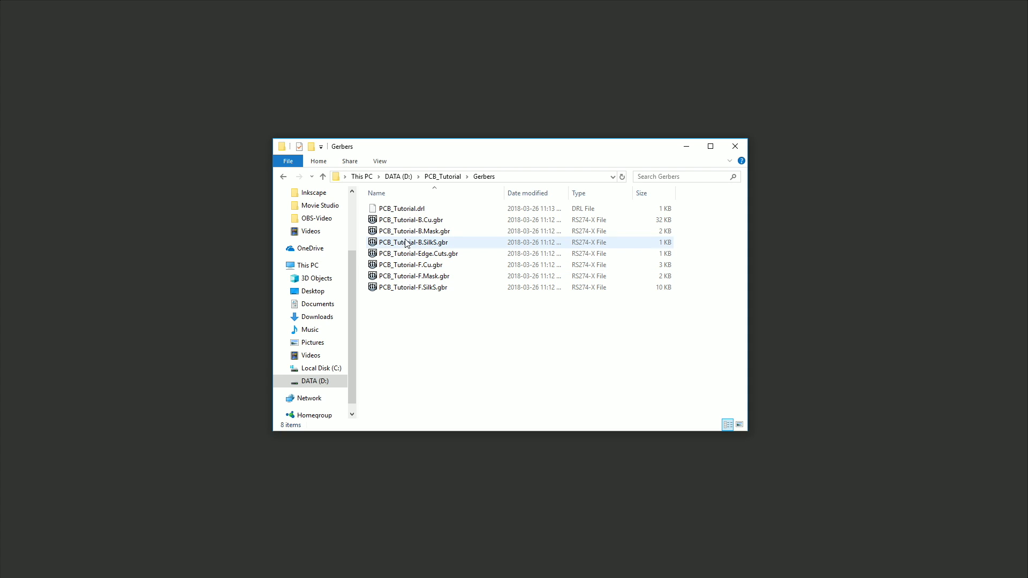
pyautogui.click(407, 210)
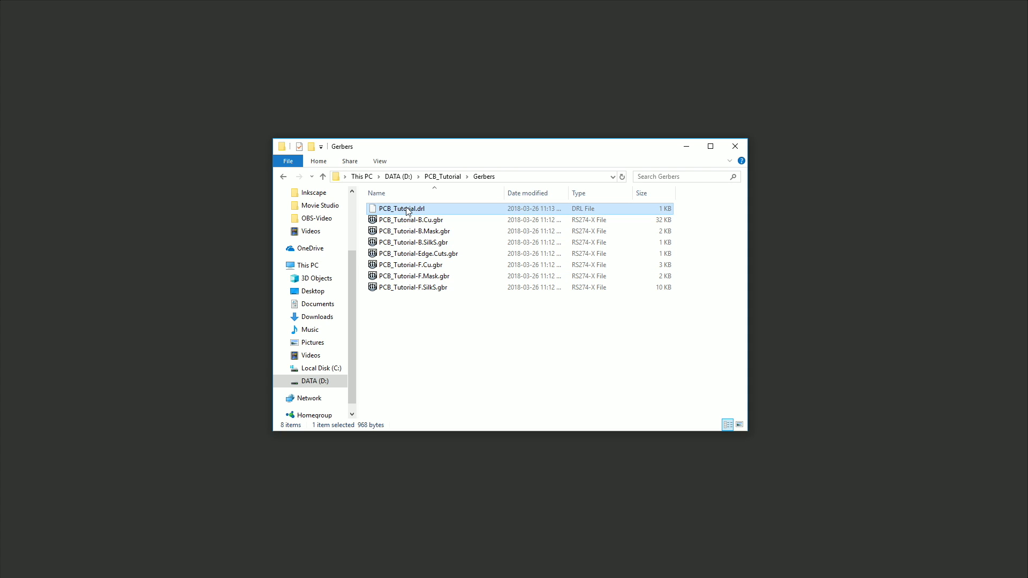
pyautogui.keyDown('shift'); pyautogui.click(409, 289); pyautogui.keyUp('shift')
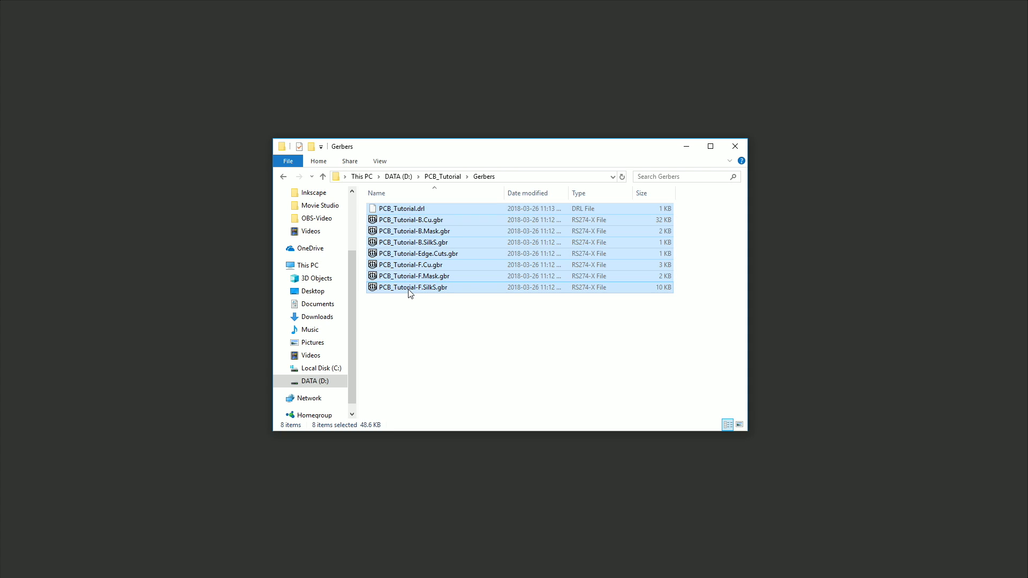
pyautogui.rightClick(417, 254)
pyautogui.moveTo(376, 291)
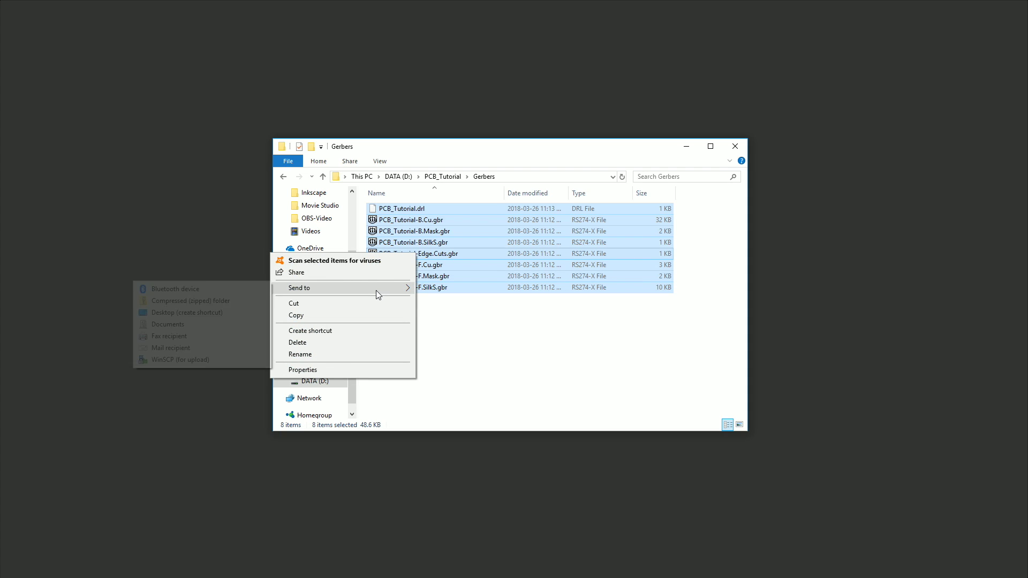
pyautogui.click(225, 301)
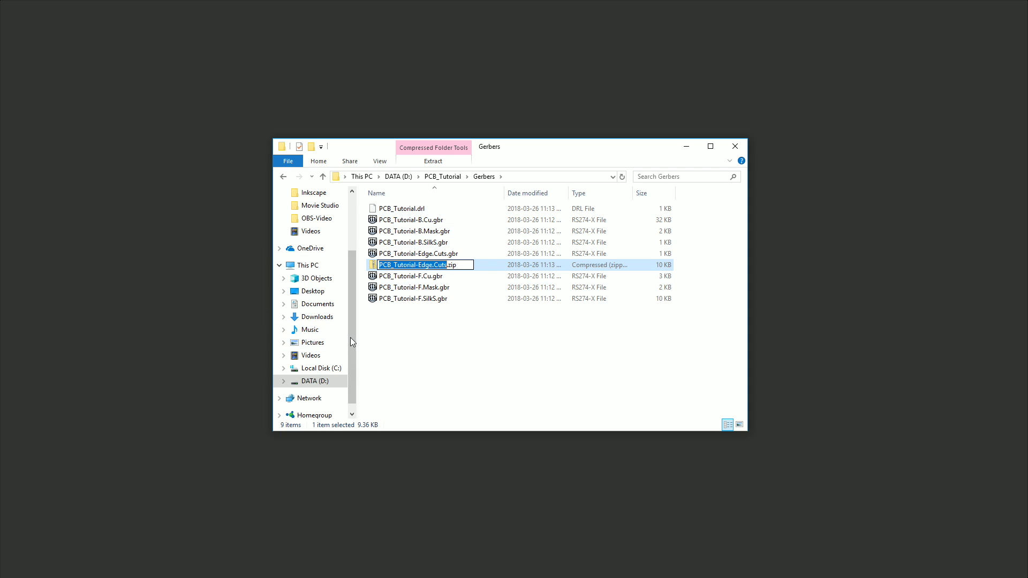
# Step: Rename the new archive to PCB_Tutorial.zip
pyautogui.click(445, 265)
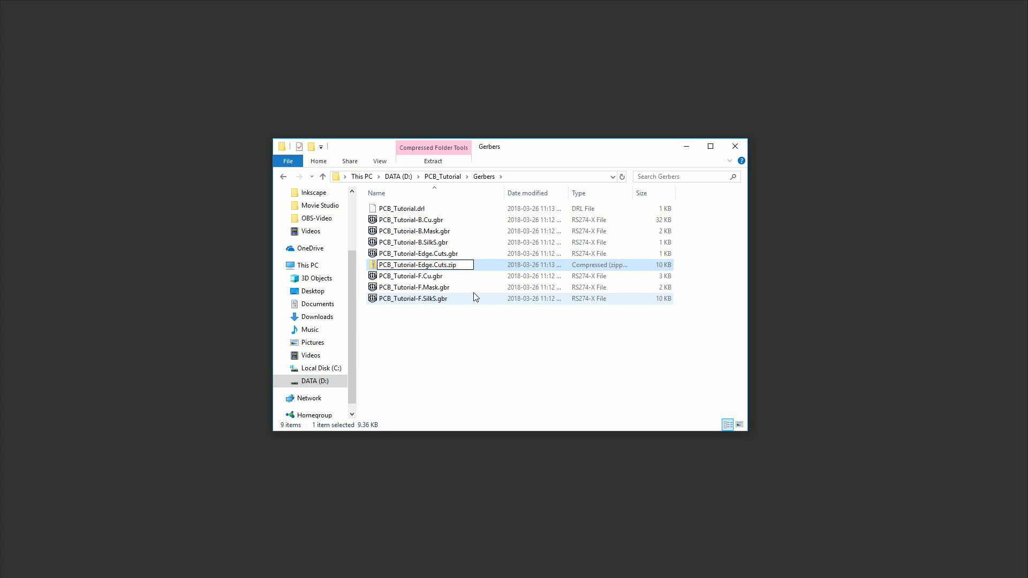
pyautogui.press('BackSpace')
pyautogui.press('BackSpace')
pyautogui.press('BackSpace')
pyautogui.press('BackSpace')
pyautogui.press('BackSpace')
pyautogui.press('BackSpace')
pyautogui.press('BackSpace')
pyautogui.press('BackSpace')
pyautogui.press('BackSpace')
pyautogui.press('BackSpace')
pyautogui.click(431, 340)
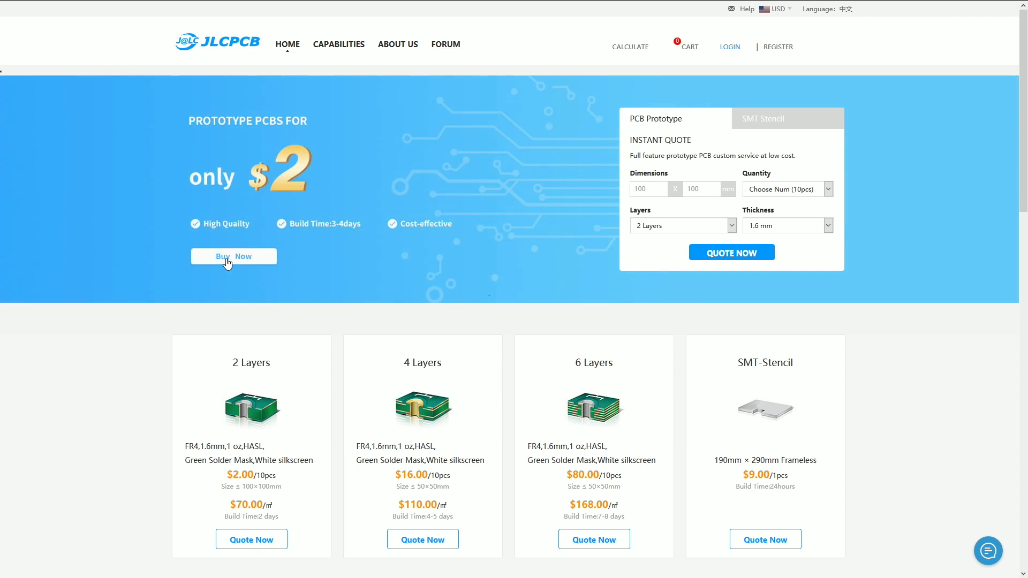
# Step: Start a new PCB order quote with Buy Now on the JLCPCB homepage
pyautogui.click(226, 262)
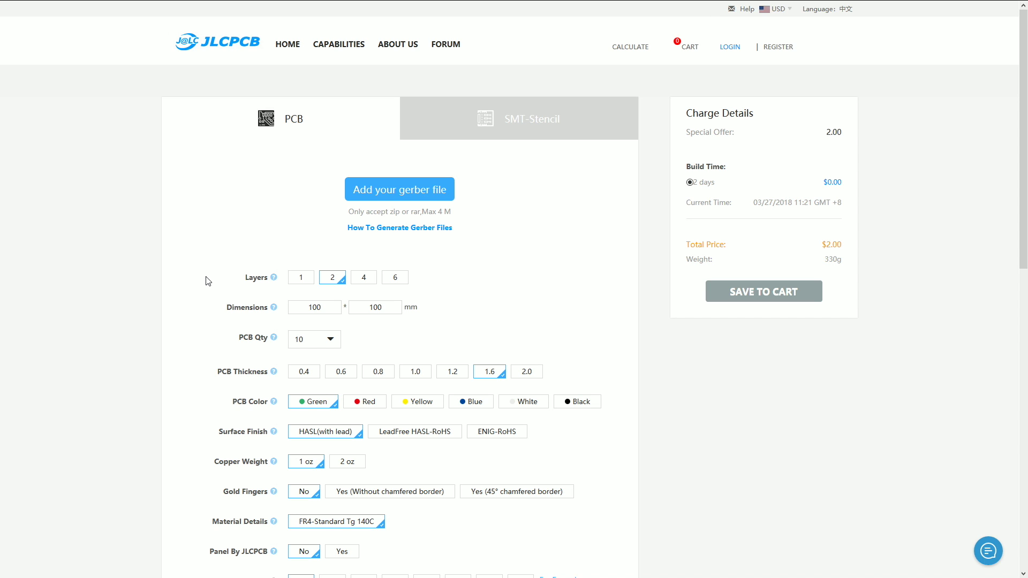
# Step: Upload PCB_Tutorial.zip from the Gerbers folder to JLCPCB's Gerber upload
pyautogui.click(399, 191)
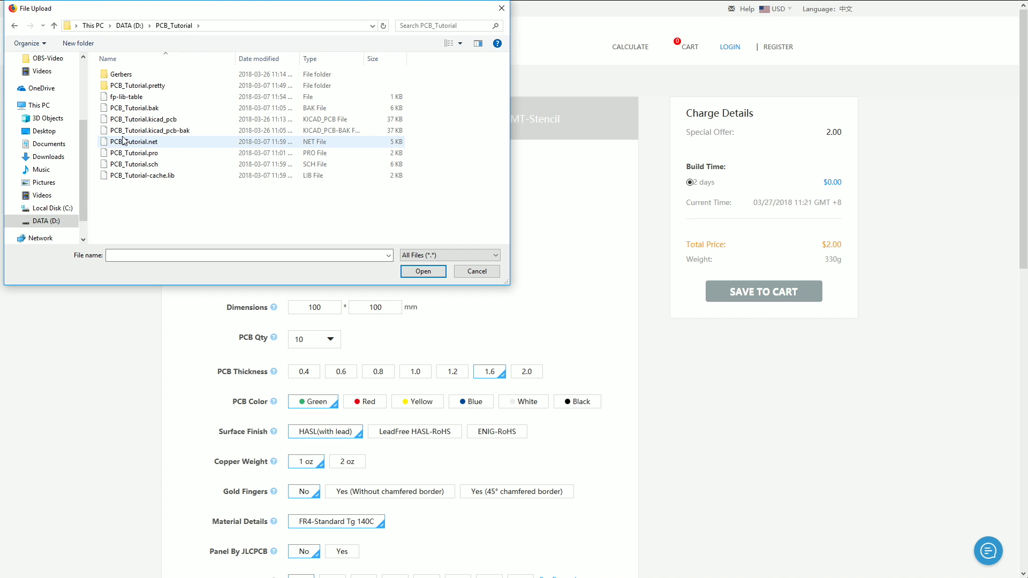
pyautogui.doubleClick(120, 74)
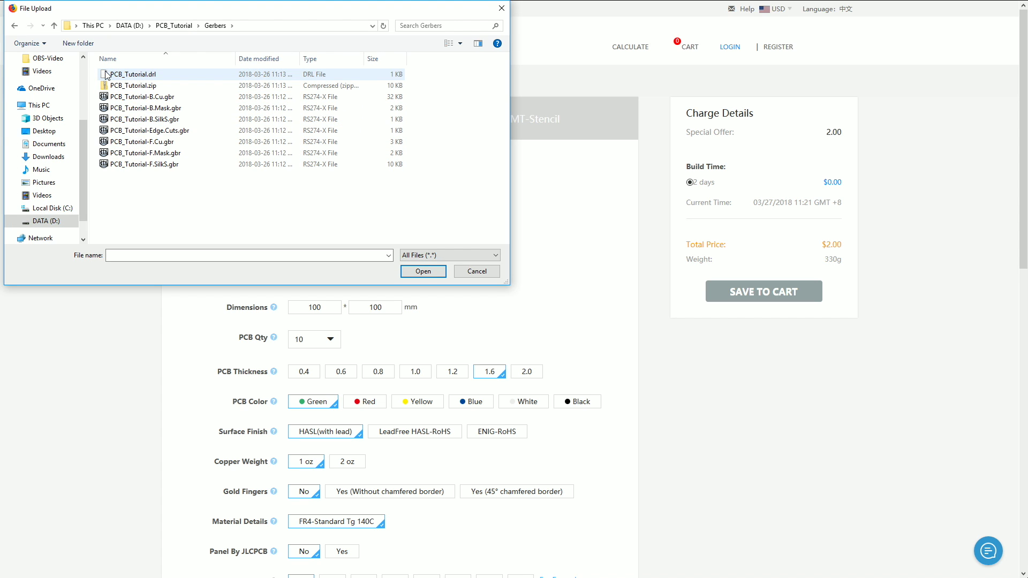
pyautogui.click(129, 86)
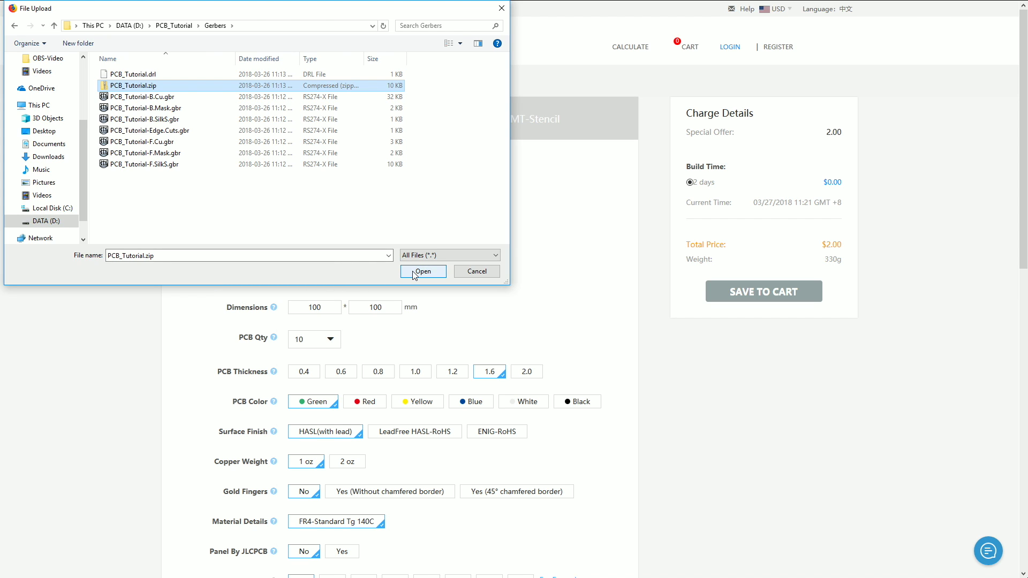
pyautogui.click(443, 271)
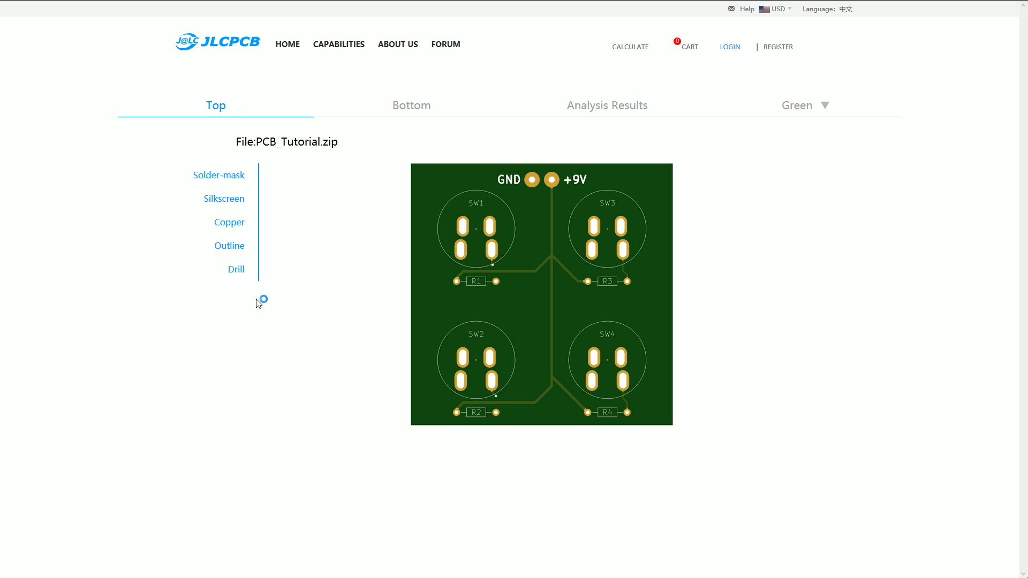
# Step: Hide the silkscreen, copper, outline and drill layers in the Gerber viewer
pyautogui.click(231, 201)
pyautogui.click(230, 222)
pyautogui.click(230, 246)
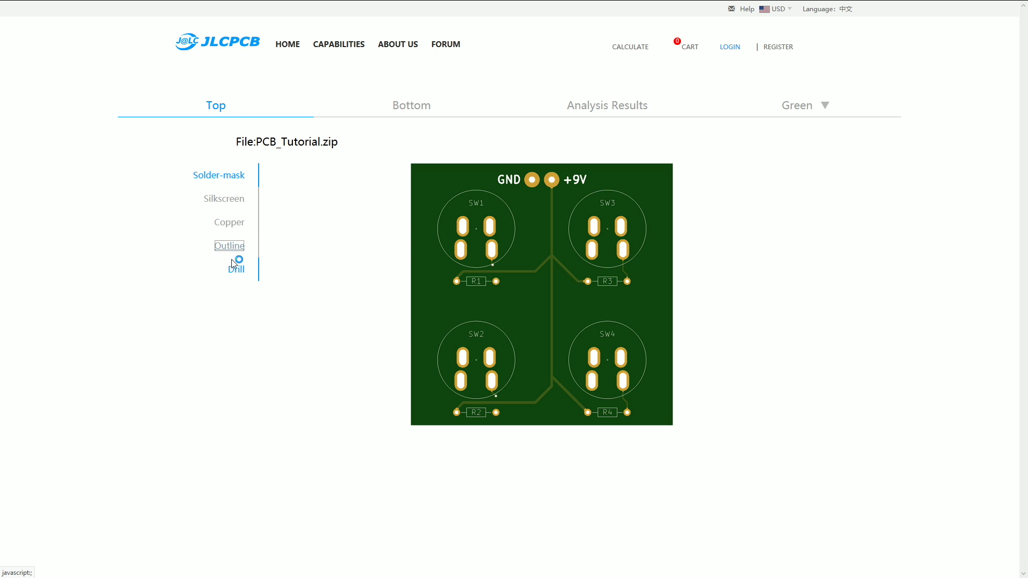
pyautogui.click(237, 269)
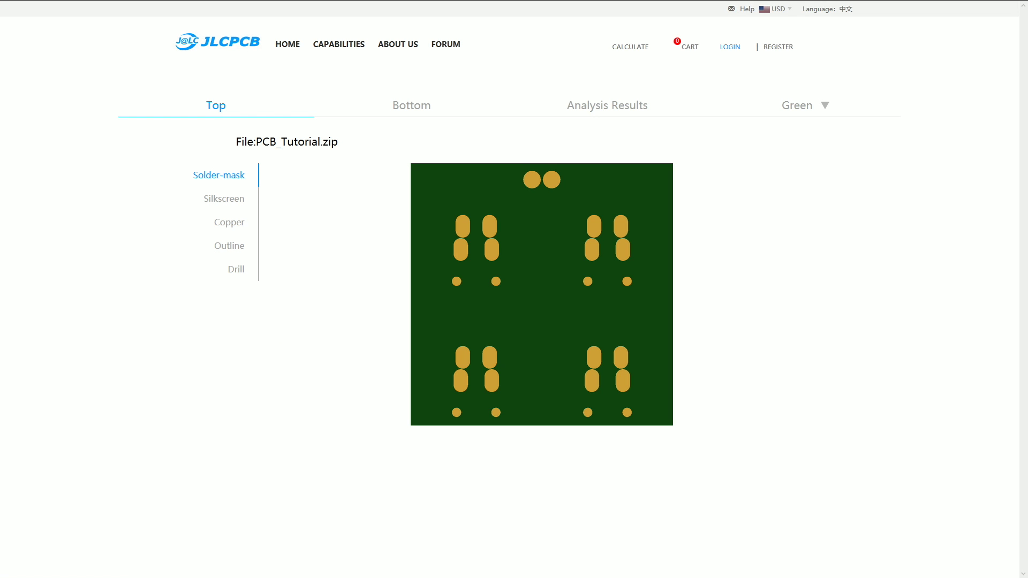
# Step: Restore the silkscreen, copper, outline and drill layers, then view the board's bottom side
pyautogui.click(227, 201)
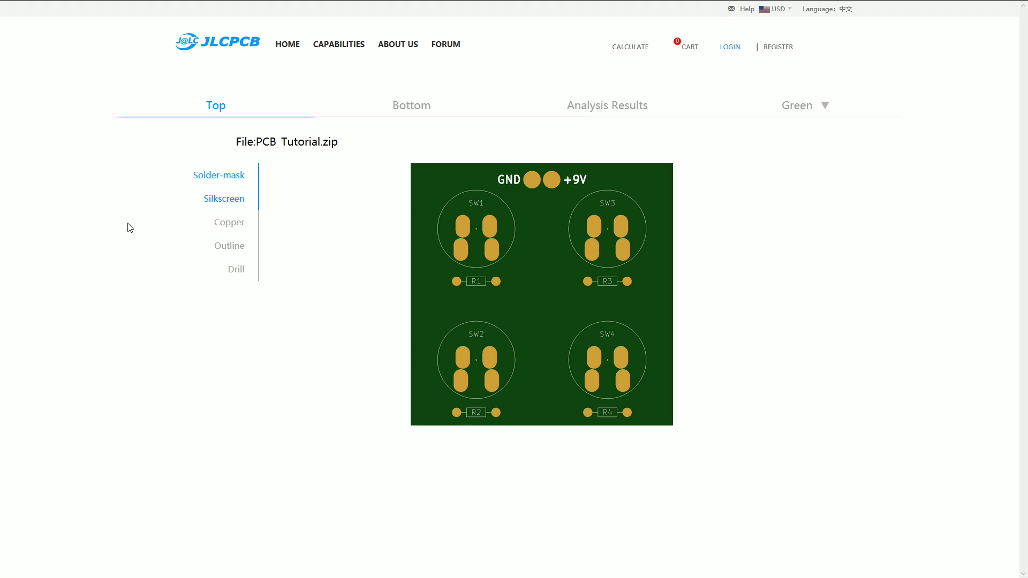
pyautogui.click(159, 239)
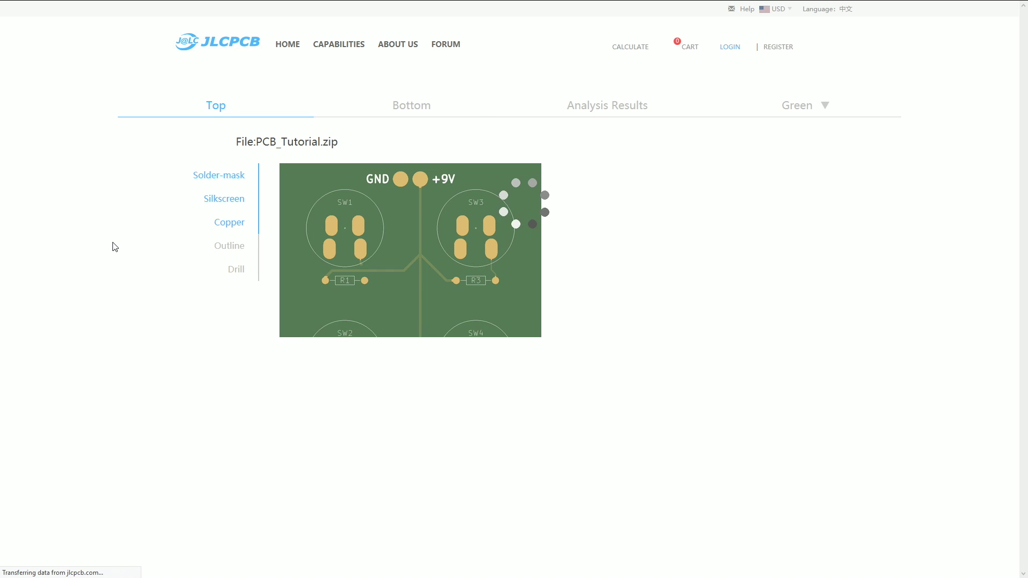
pyautogui.click(233, 249)
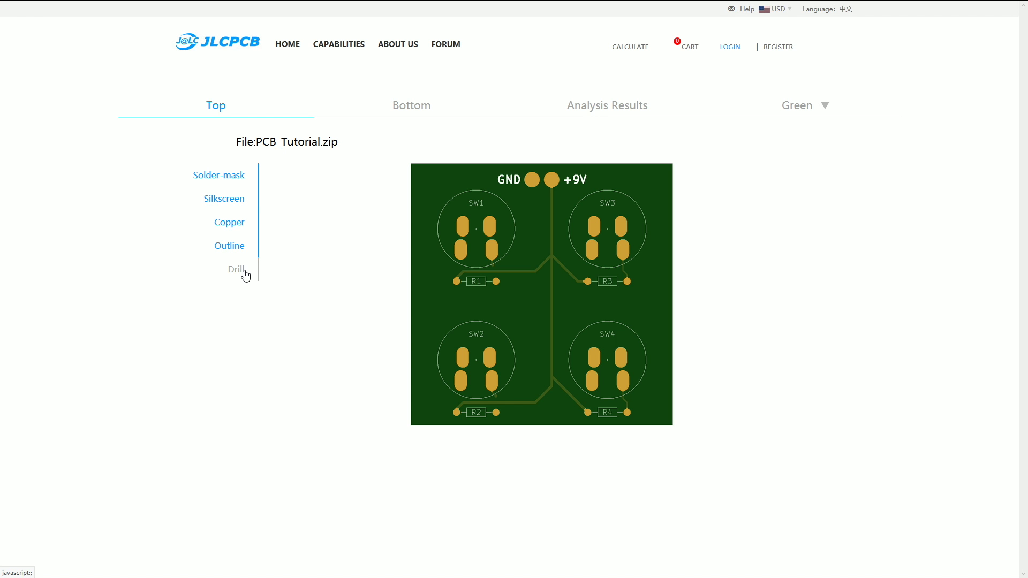
pyautogui.click(240, 274)
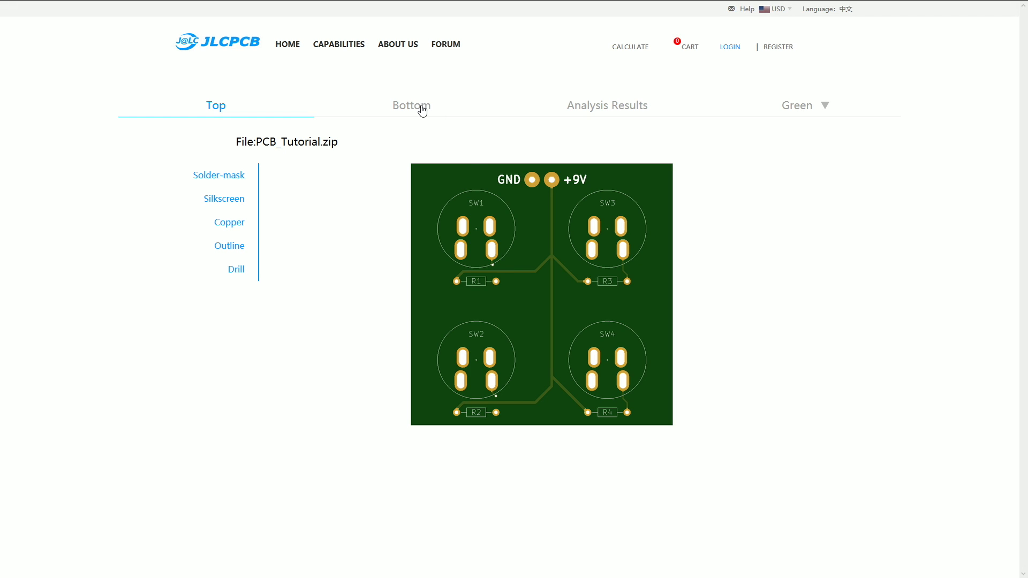
pyautogui.click(416, 107)
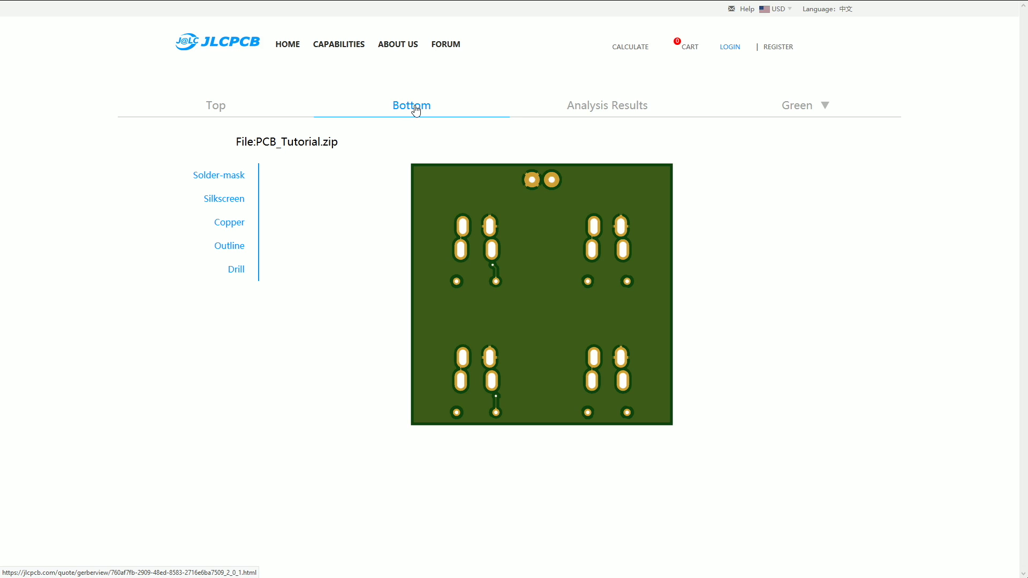
# Step: Review the Gerber analysis results, then add the $2.00 board order to the cart
pyautogui.click(596, 107)
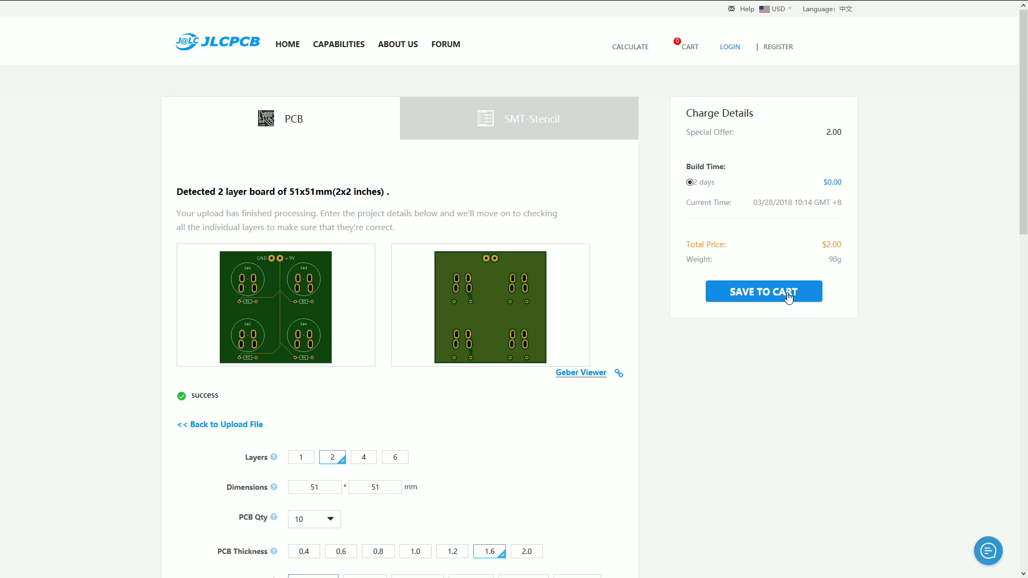
pyautogui.click(789, 298)
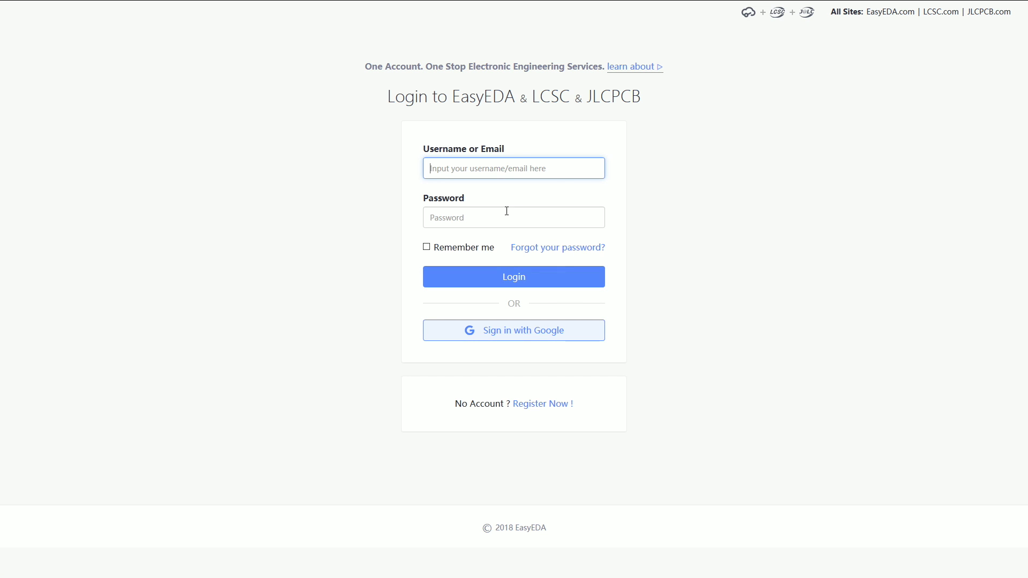
# Step: Log in with the account username and password to reach the cart
pyautogui.write('notesandvolts')
pyautogui.press('Tab')
pyautogui.write('****')
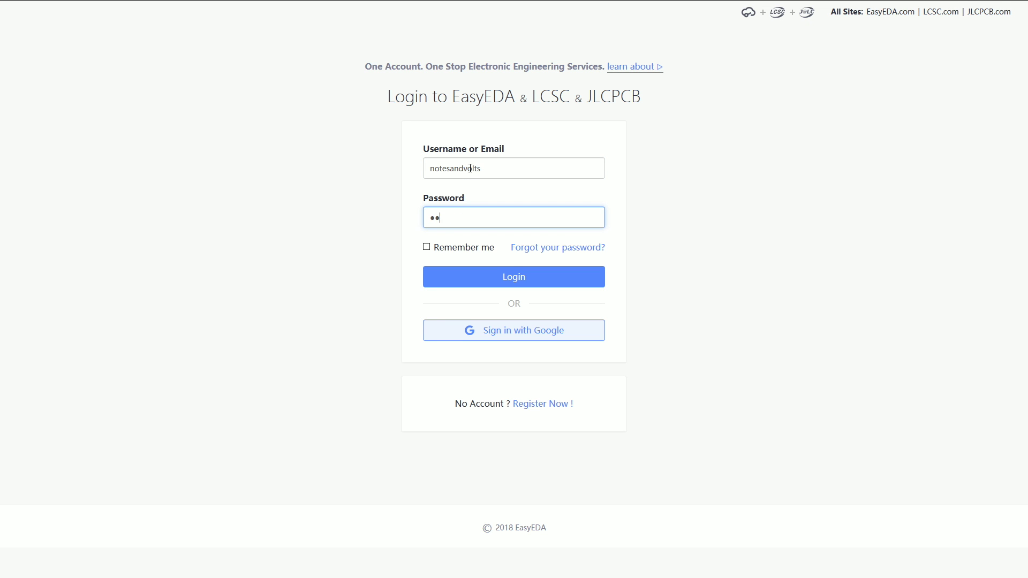
pyautogui.press('Return')
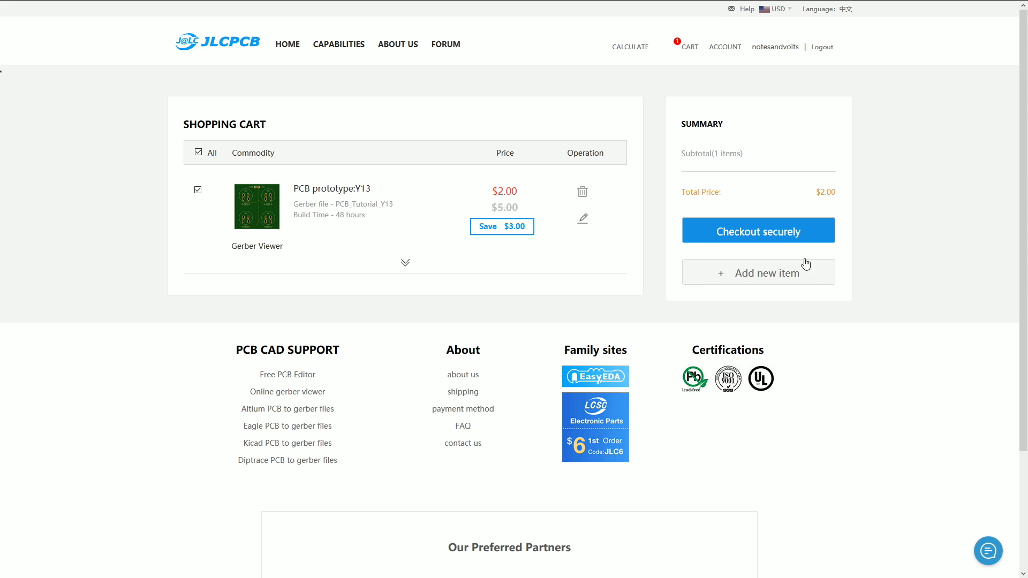
# Step: Check out with Registered Air Mail shipping at $8.80, for a $10.80 total
pyautogui.click(763, 236)
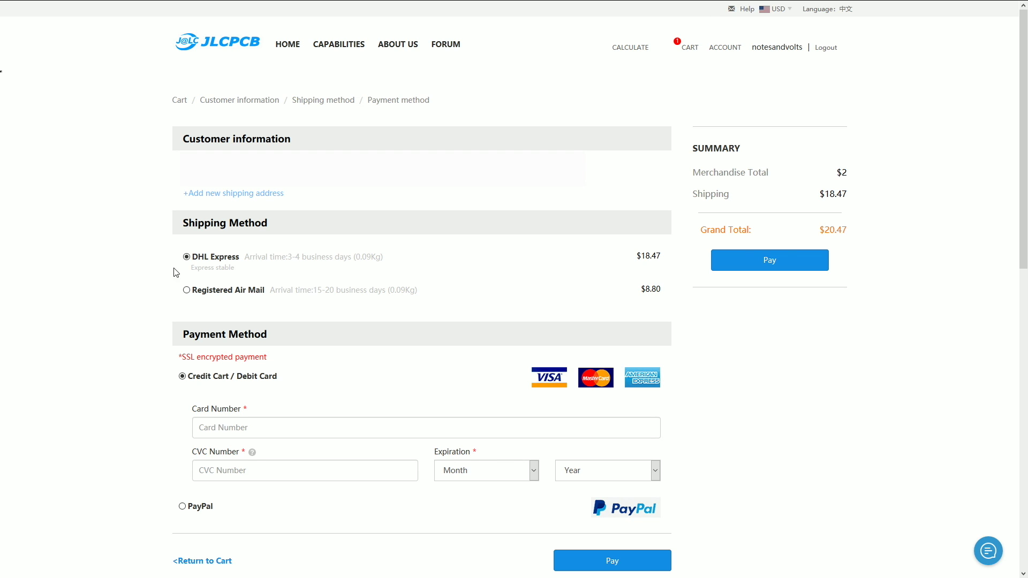
pyautogui.click(187, 291)
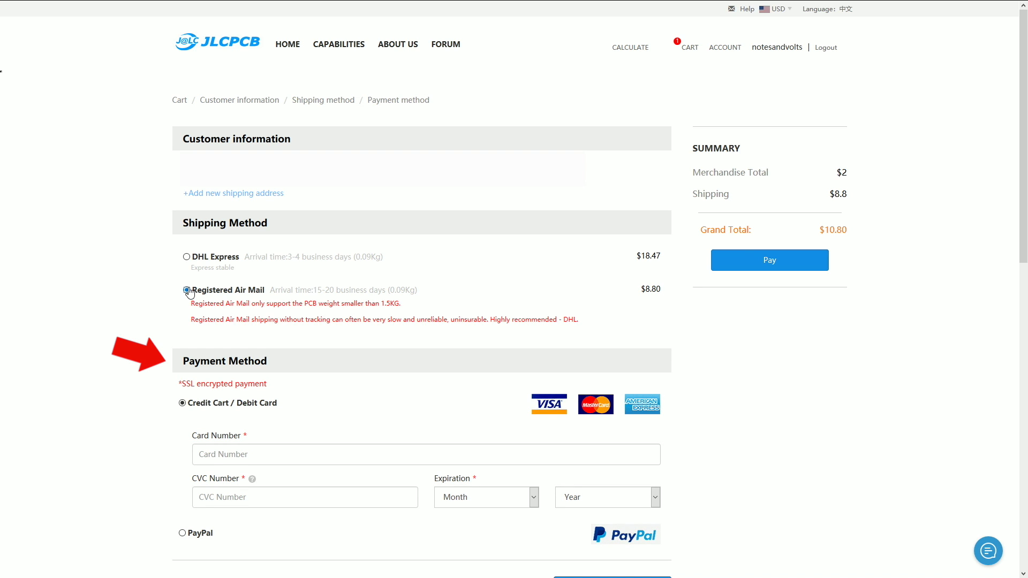